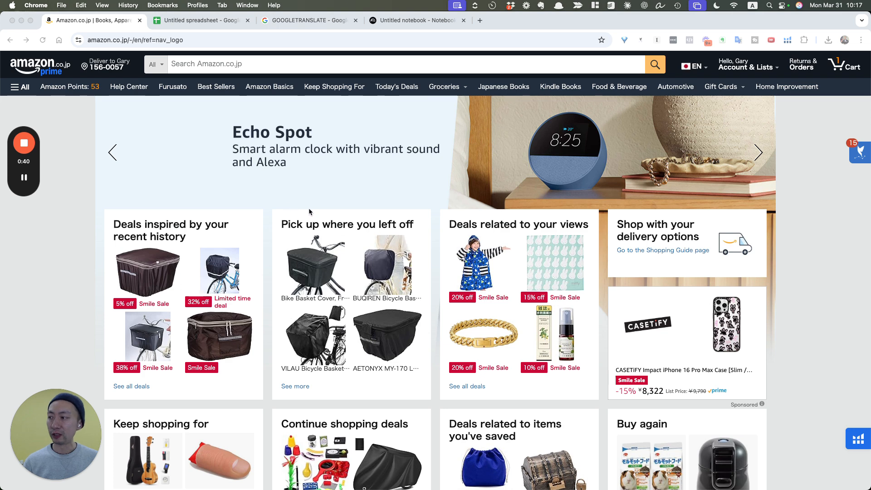
- Search the Amazon Japan store for "bike basket cover" with the site language left in English
scroll(381, 219, "down", 1)
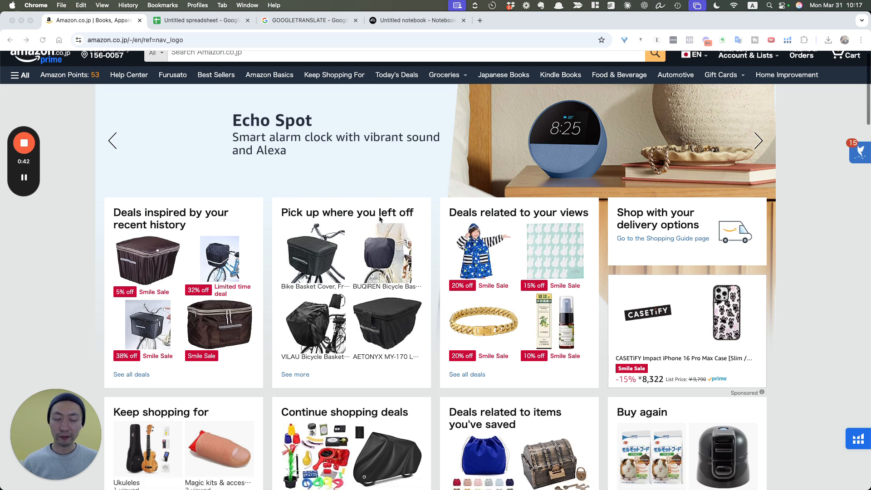
scroll(380, 219, "up", 1)
left_click(232, 64)
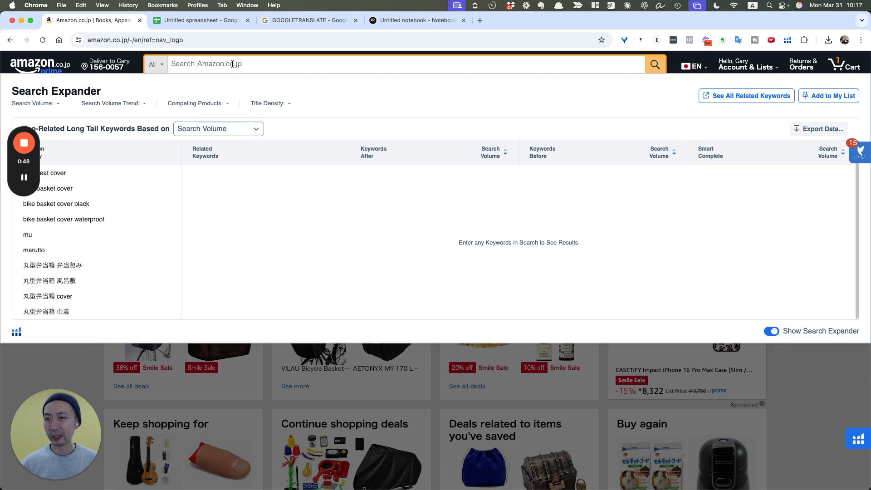
type("bike basket")
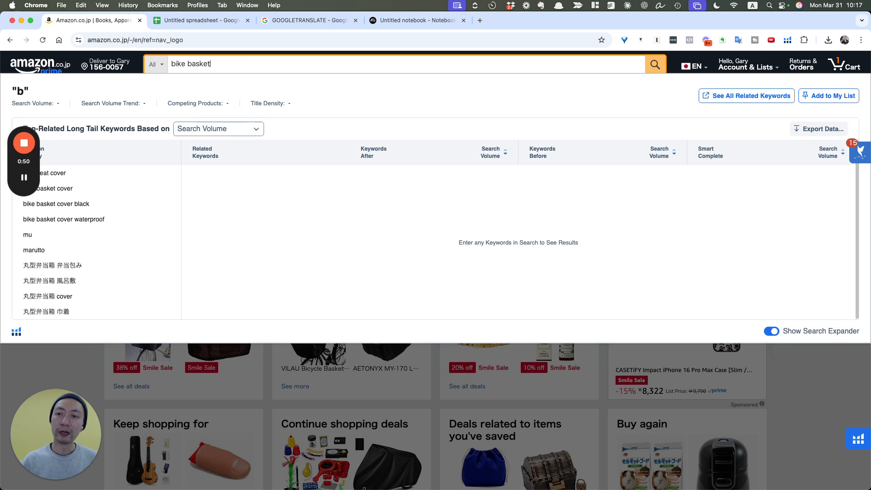
type(" cover")
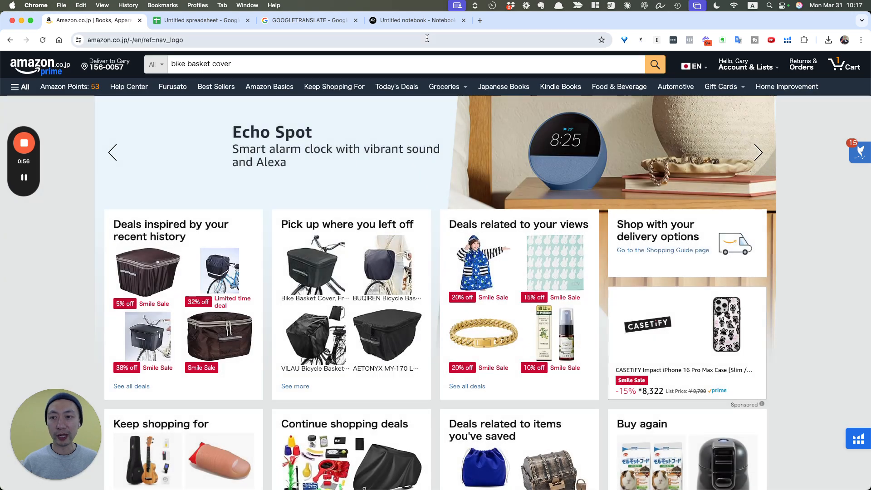
mouse_move(694, 67)
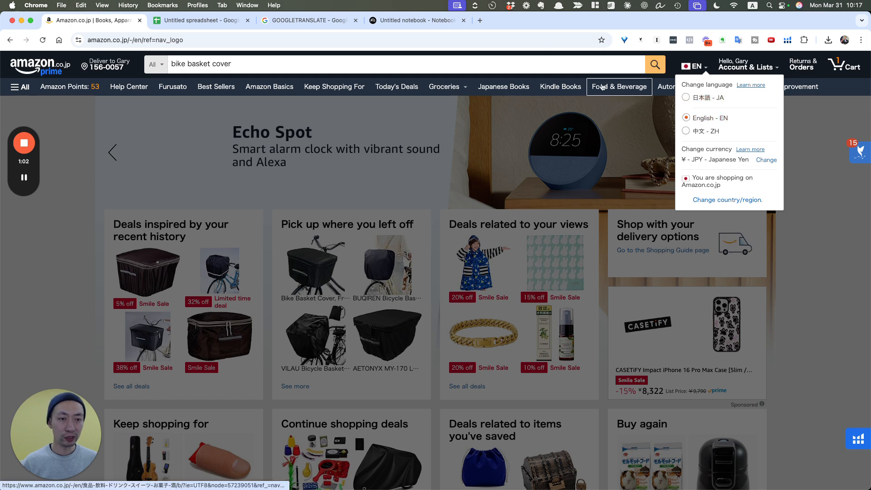
left_click(532, 67)
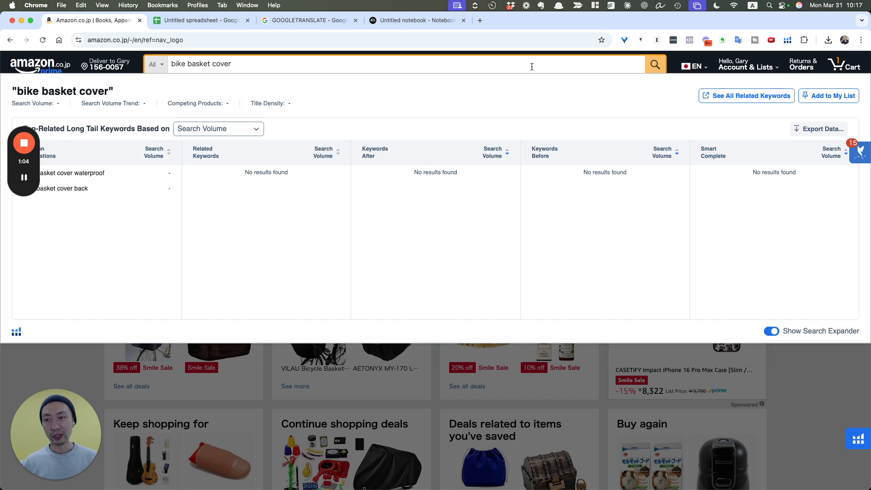
key("Return")
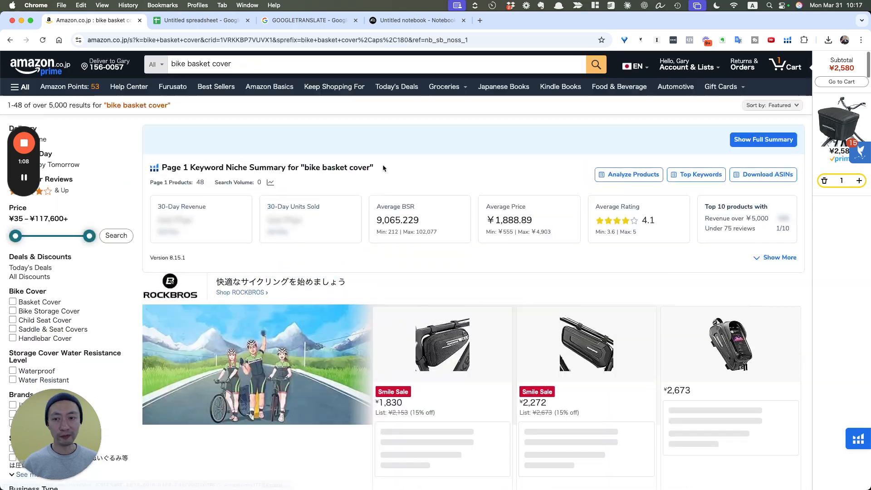
- Examine the product listings in the search results, comparing their designs, prices, ratings and monthly purchases
scroll(384, 168, "down", 10)
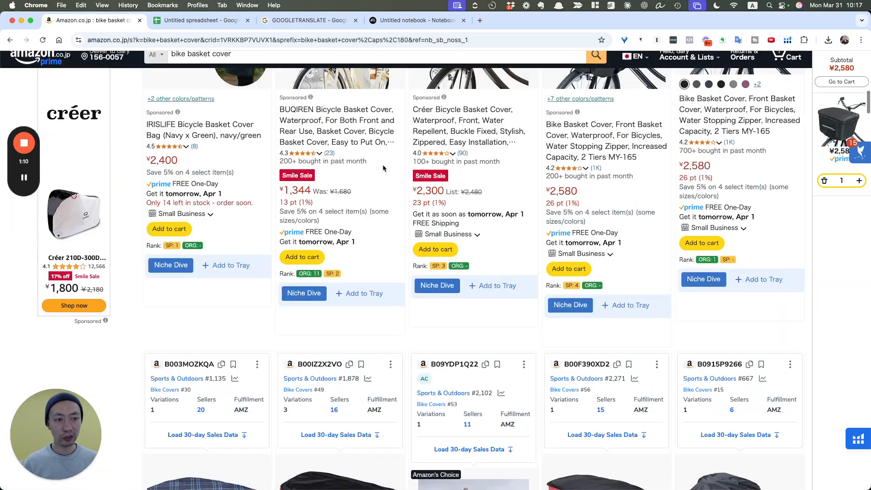
scroll(383, 168, "up", 10)
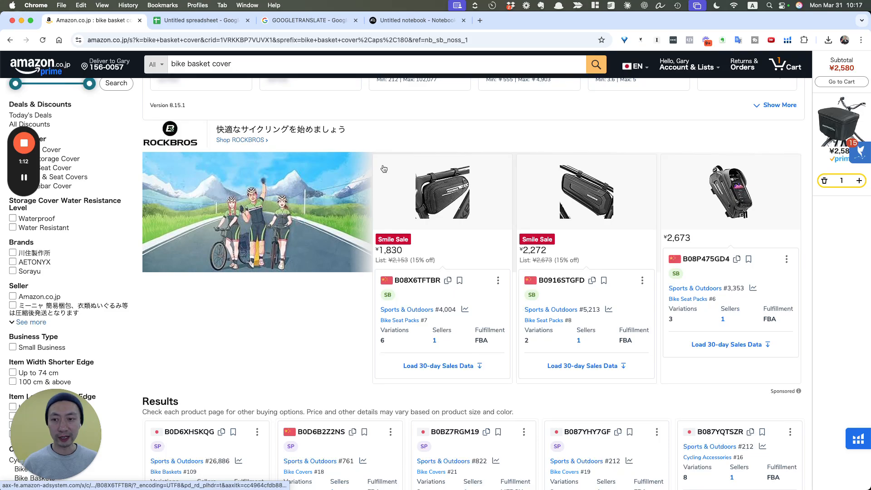
scroll(384, 169, "down", 10)
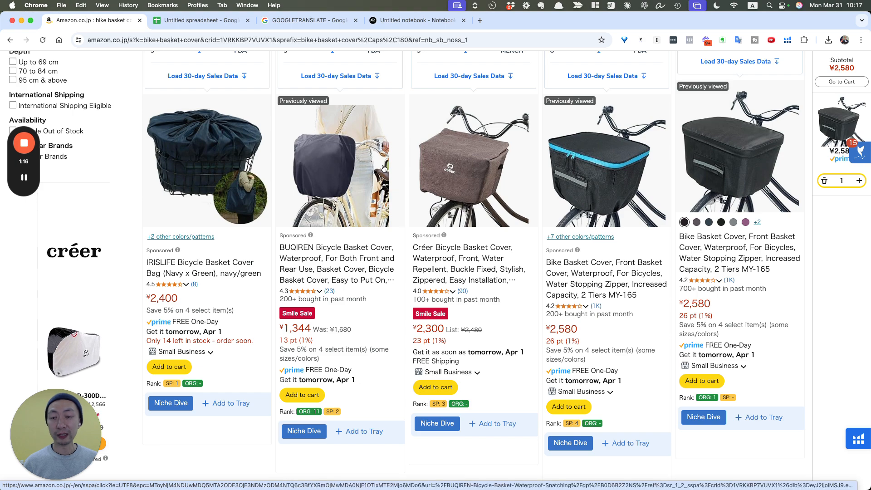
scroll(384, 168, "up", 15)
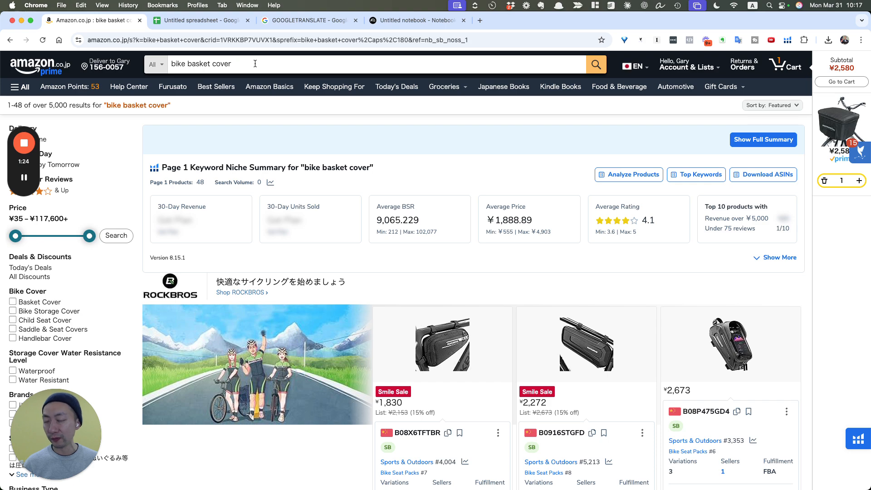
scroll(592, 191, "down", 5)
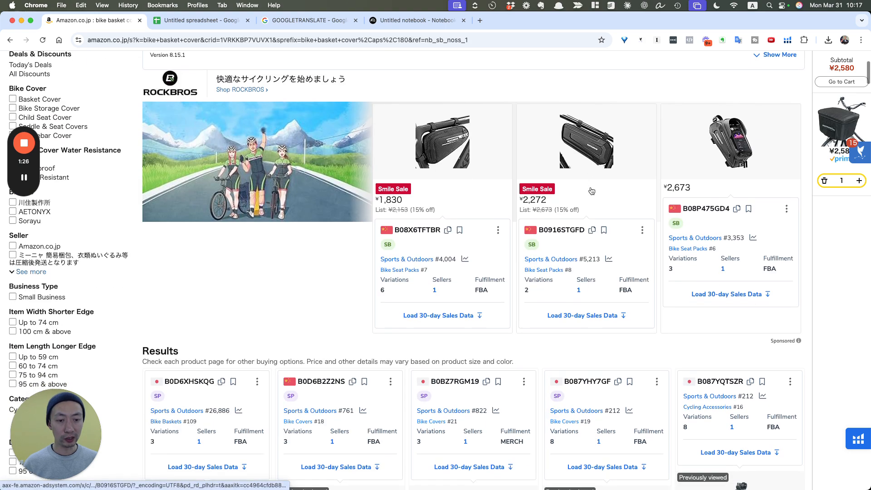
scroll(592, 191, "down", 9)
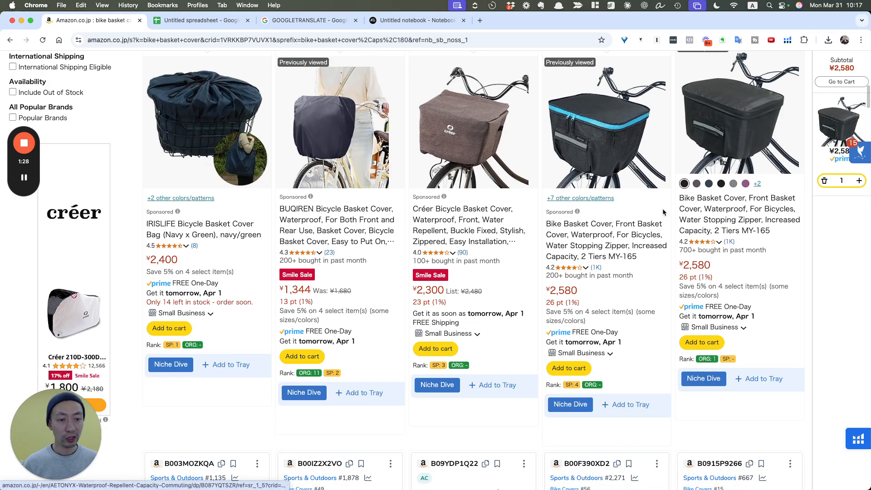
scroll(663, 212, "up", 11)
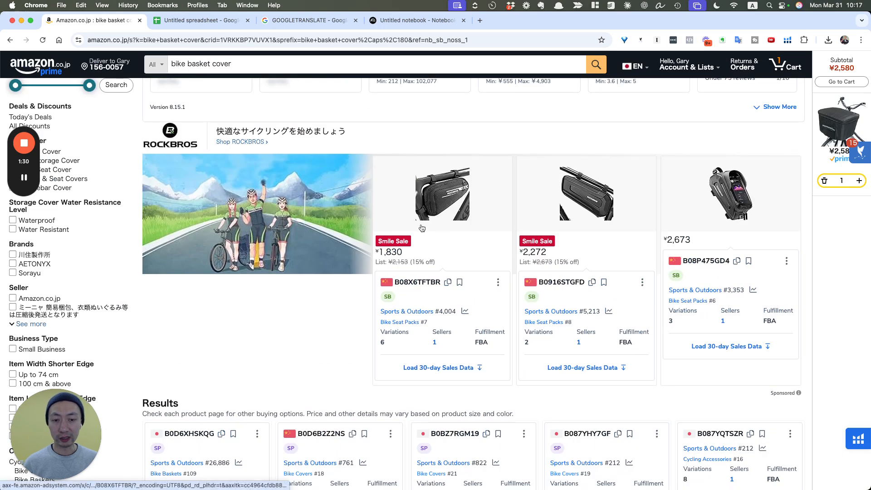
scroll(422, 228, "down", 8)
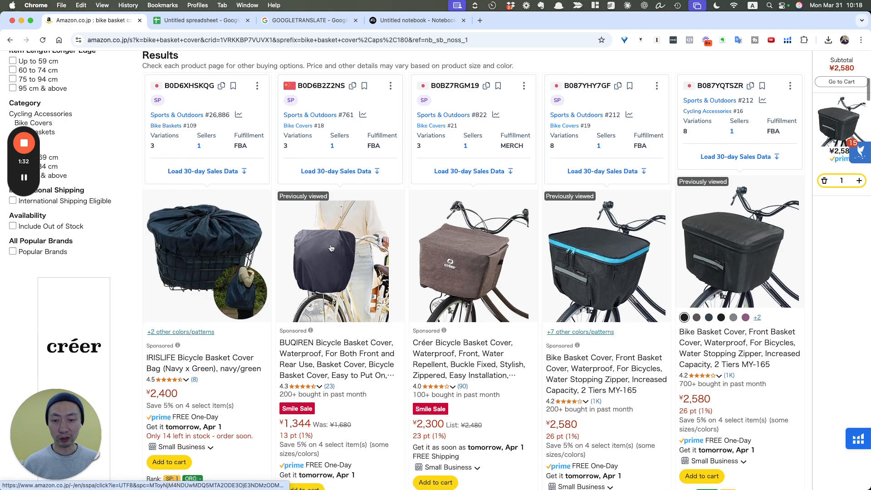
scroll(331, 248, "down", 4)
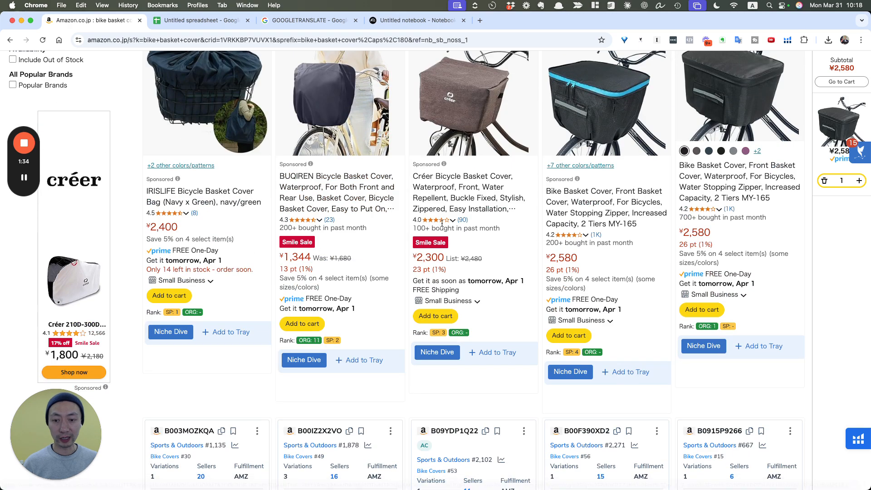
scroll(701, 213, "up", 4)
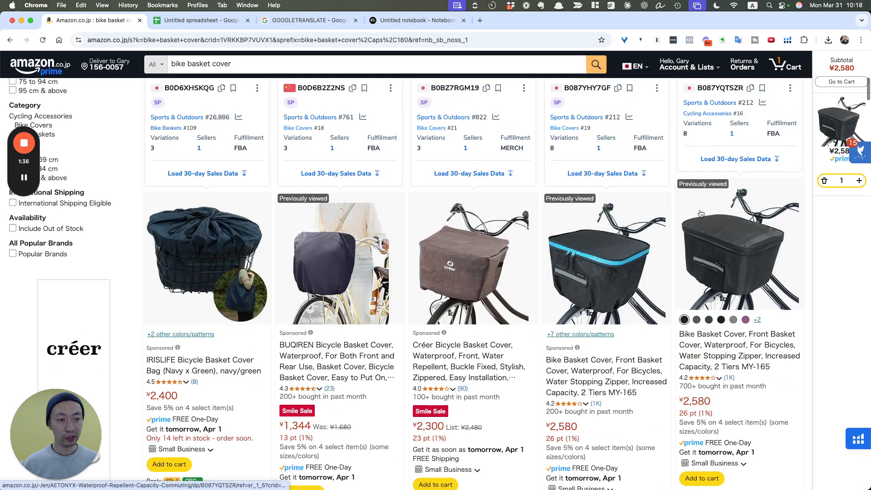
scroll(702, 213, "down", 2)
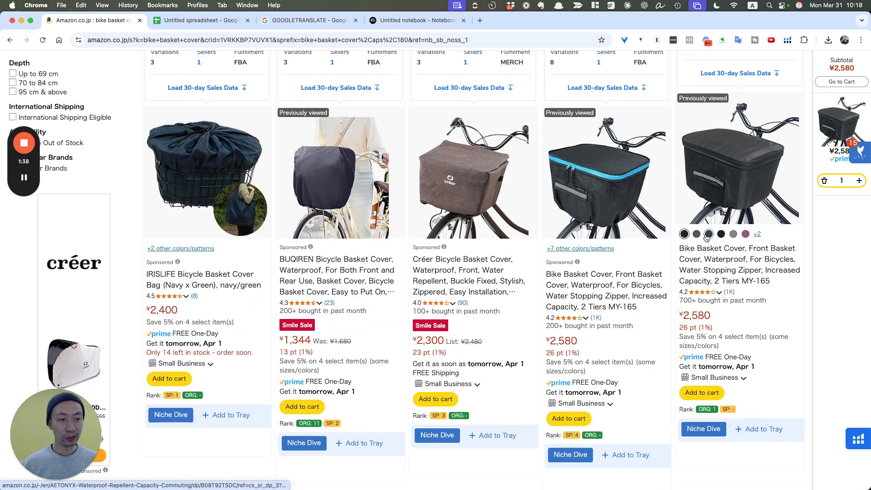
scroll(601, 194, "down", 10)
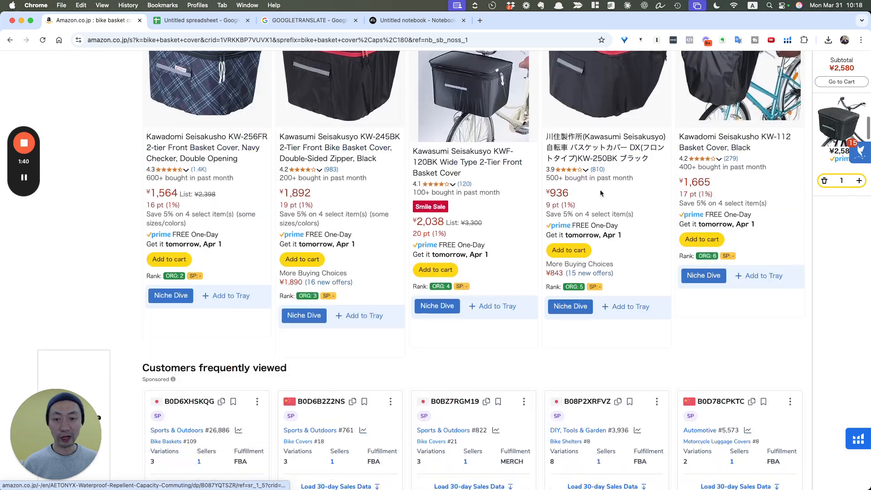
scroll(601, 193, "up", 5)
scroll(561, 234, "down", 3)
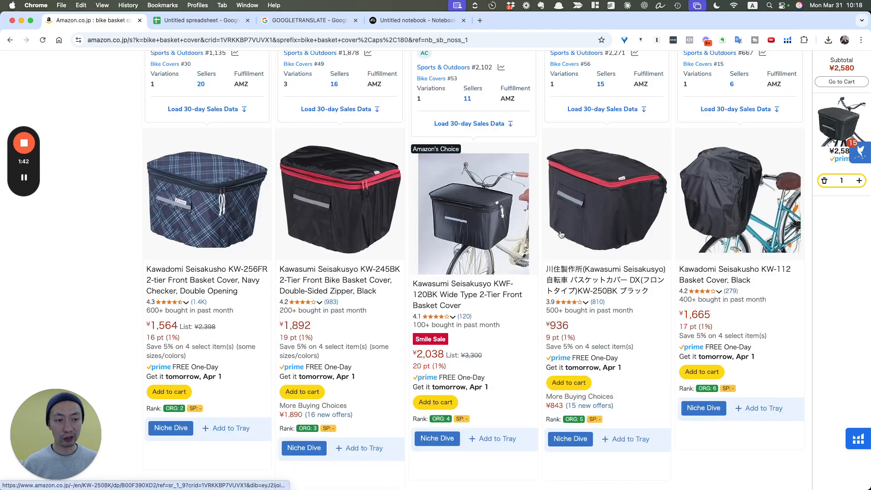
scroll(561, 235, "down", 5)
scroll(561, 234, "up", 6)
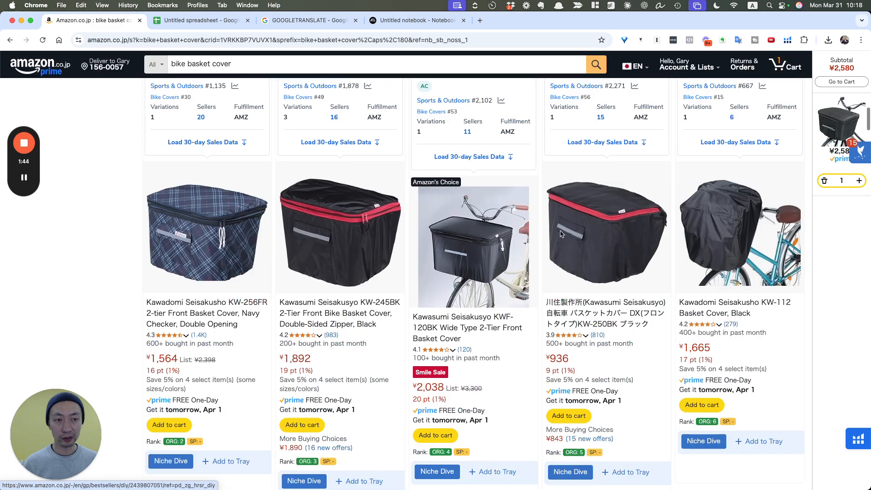
scroll(561, 234, "up", 10)
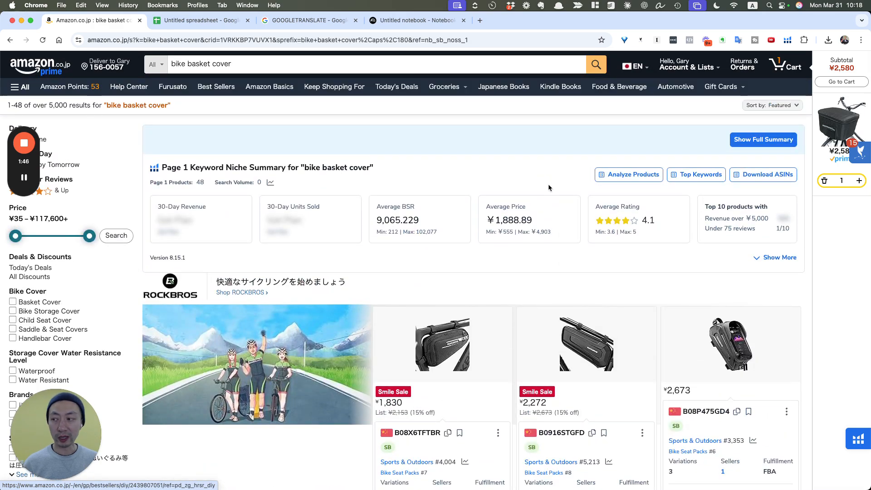
- Run the Helium 10 Xray Amazon product research on the bike basket cover search results
scroll(621, 107, "down", 1)
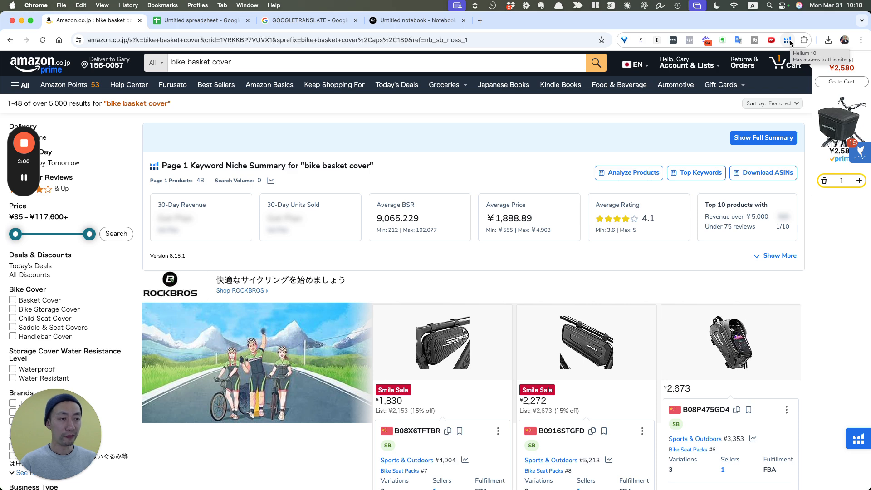
left_click(789, 42)
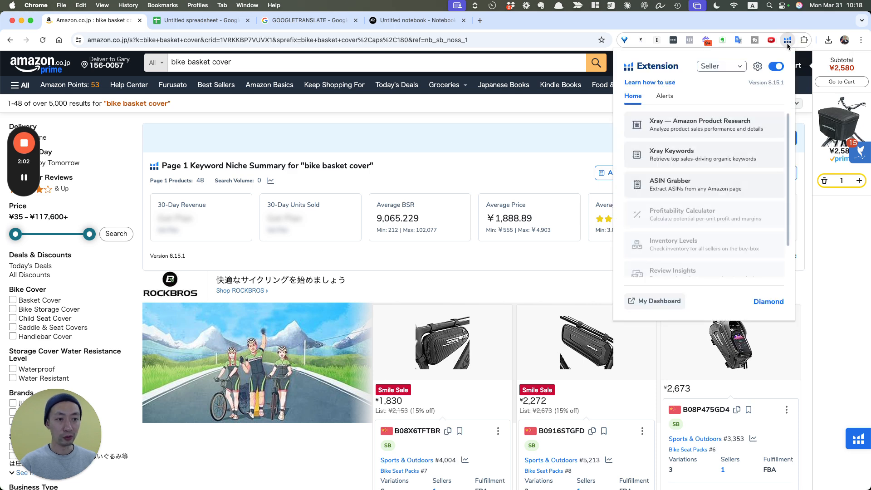
left_click(708, 126)
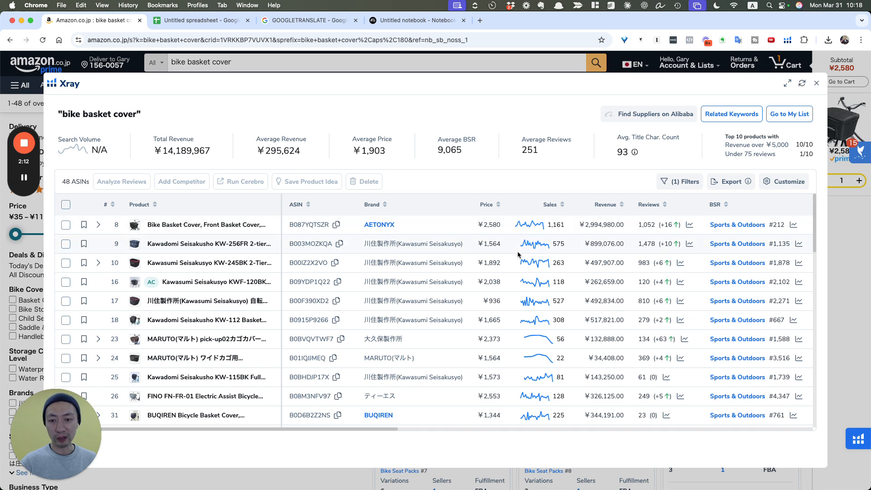
- Check Xray's filter options without applying changes, and review the sales and revenue figures of the listed products
left_click(675, 185)
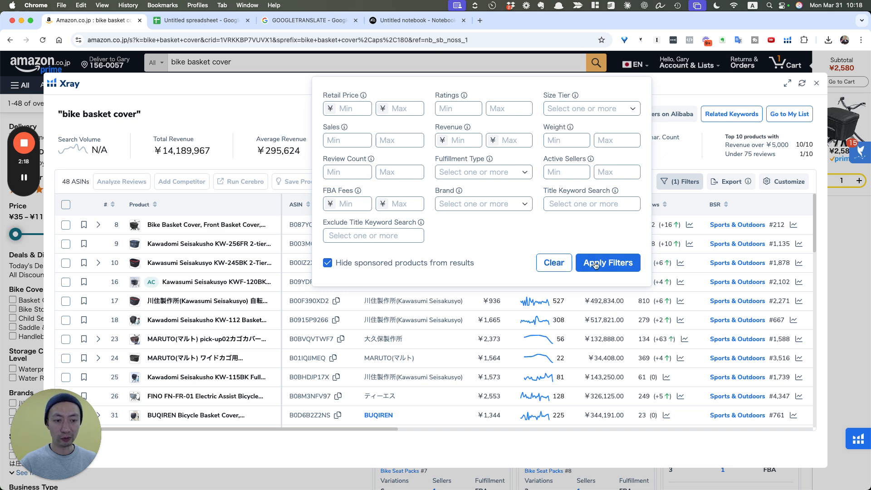
left_click(669, 138)
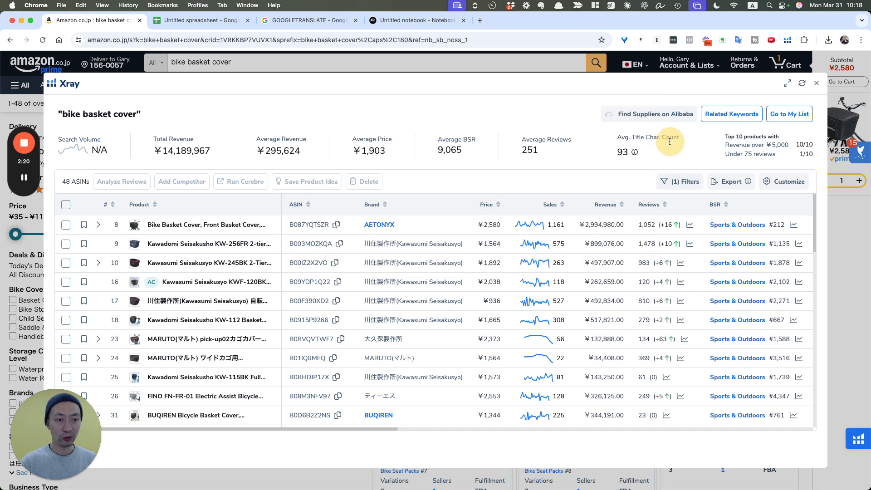
scroll(397, 200, "down", 1)
scroll(273, 235, "up", 1)
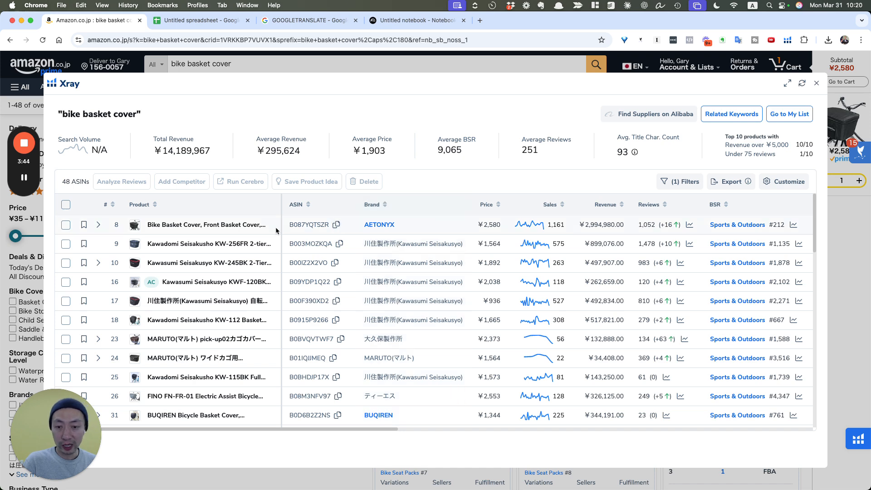
- Open the AETONYX bike basket cover listing from the Xray results and check its Helium 10 product summary
scroll(296, 226, "down", 1)
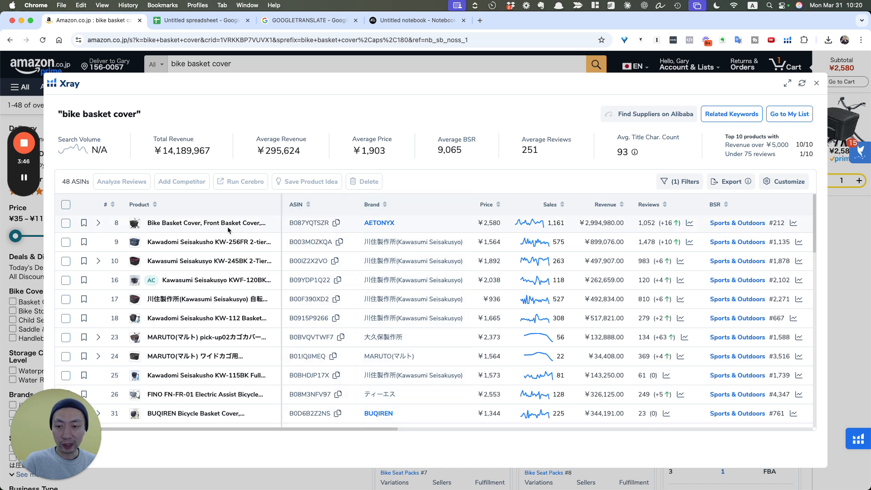
left_click(228, 223)
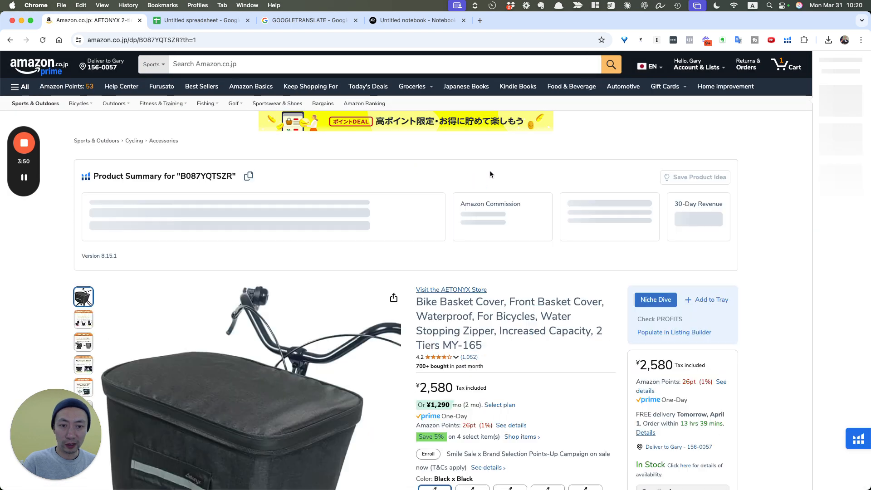
scroll(484, 275, "down", 1)
scroll(459, 250, "down", 5)
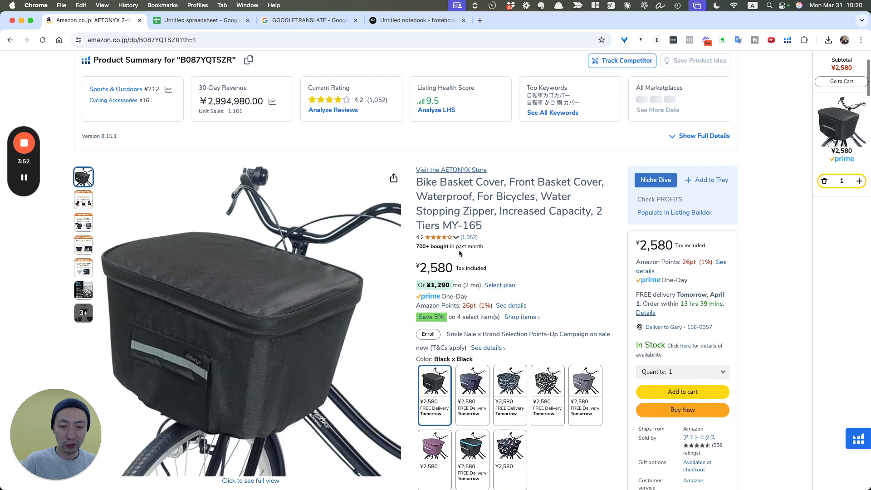
scroll(643, 123, "up", 6)
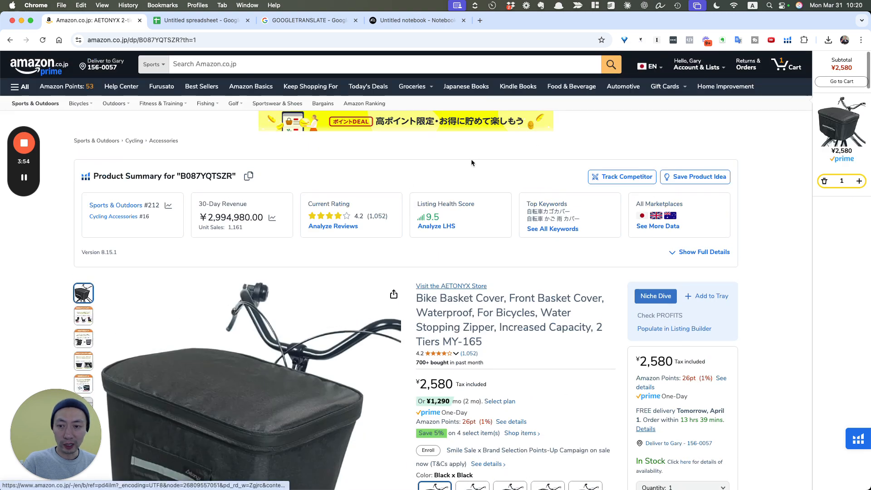
- Examine the listing's colour options, product images, item description and customer reviews
scroll(234, 227, "down", 5)
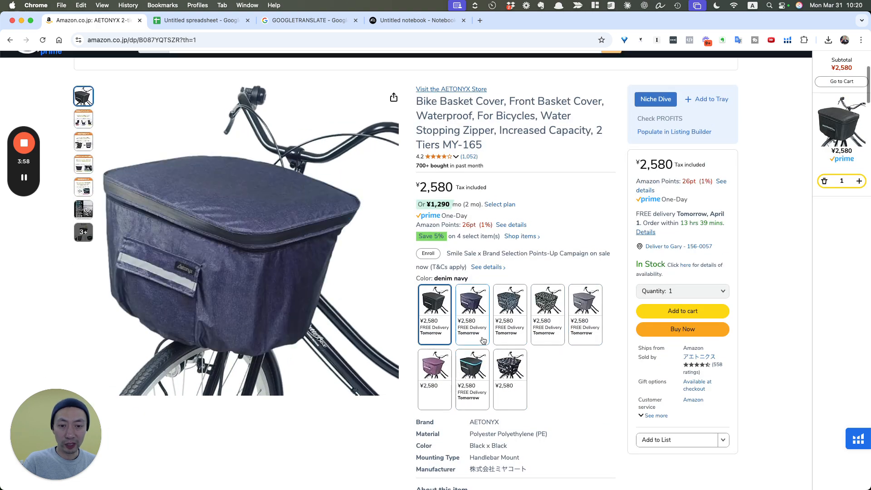
scroll(482, 340, "down", 15)
scroll(482, 340, "down", 20)
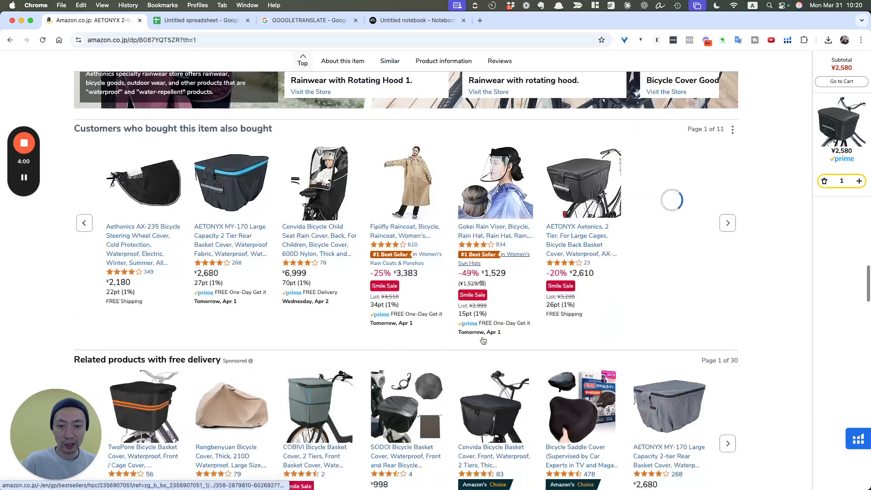
scroll(482, 340, "down", 20)
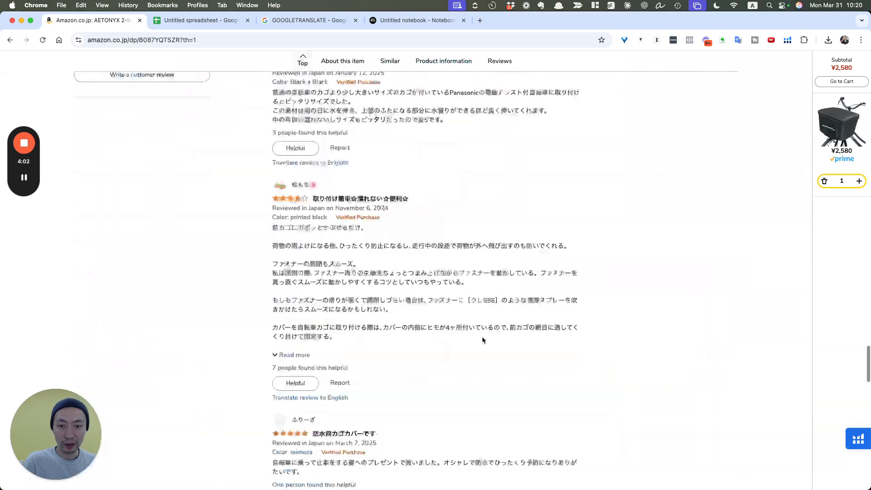
scroll(483, 338, "up", 20)
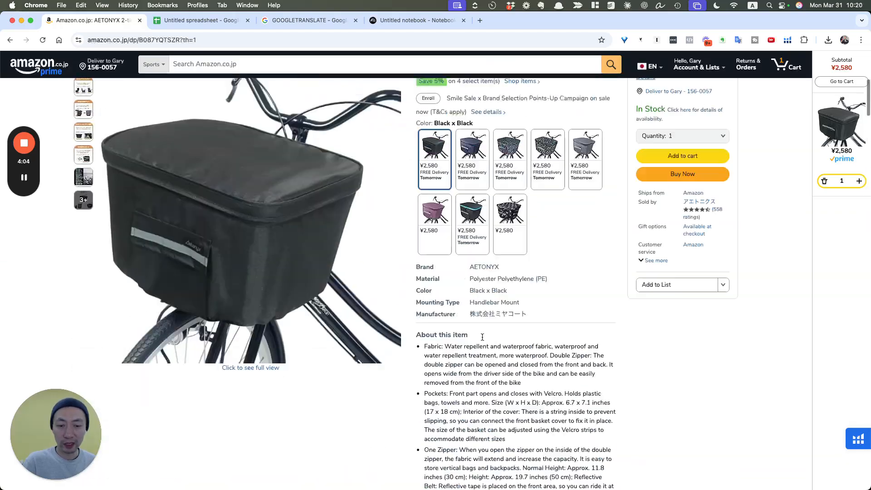
scroll(87, 318, "down", 5)
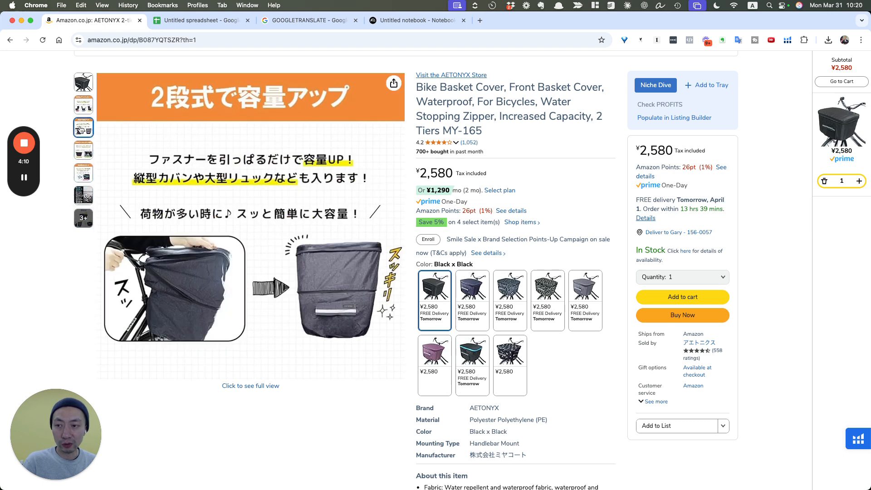
scroll(80, 89, "up", 4)
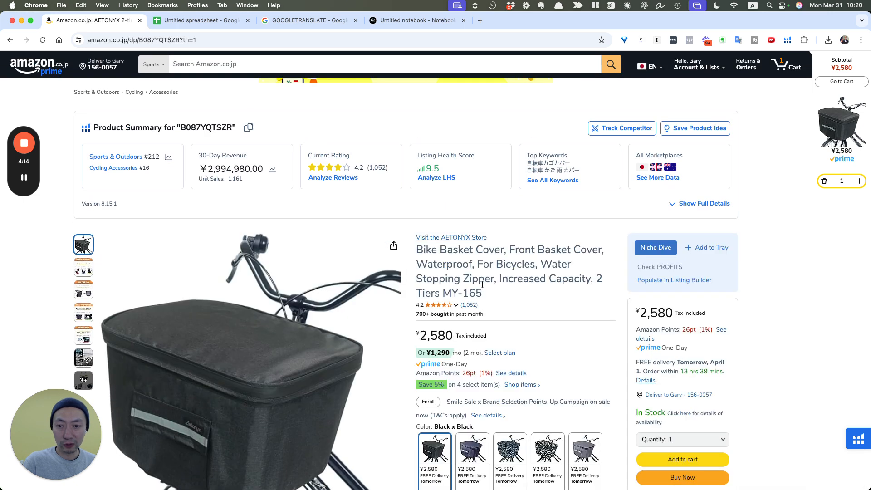
scroll(502, 283, "down", 3)
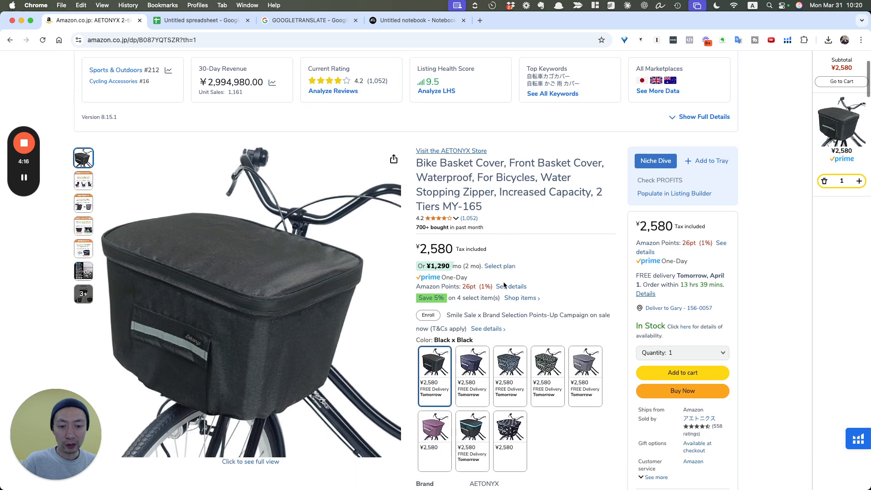
- Show all top keywords for the product in Xray Keywords and translate them into English
scroll(502, 283, "up", 5)
left_click(570, 228)
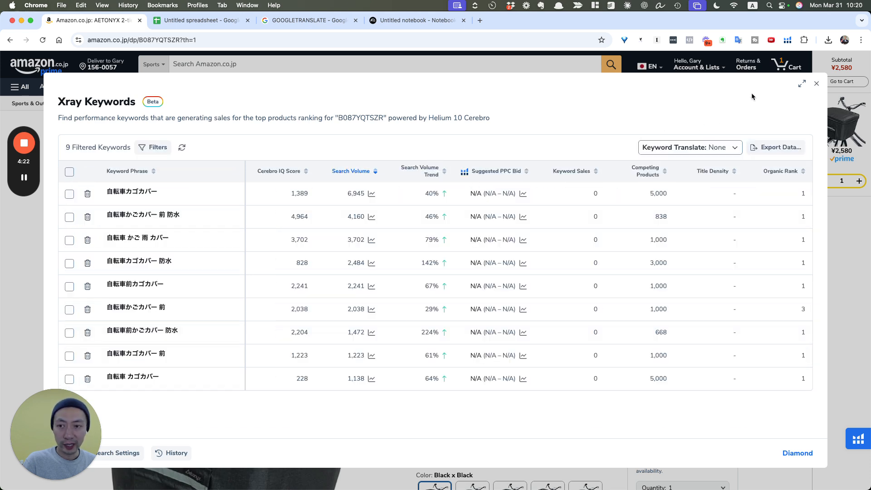
left_click(787, 40)
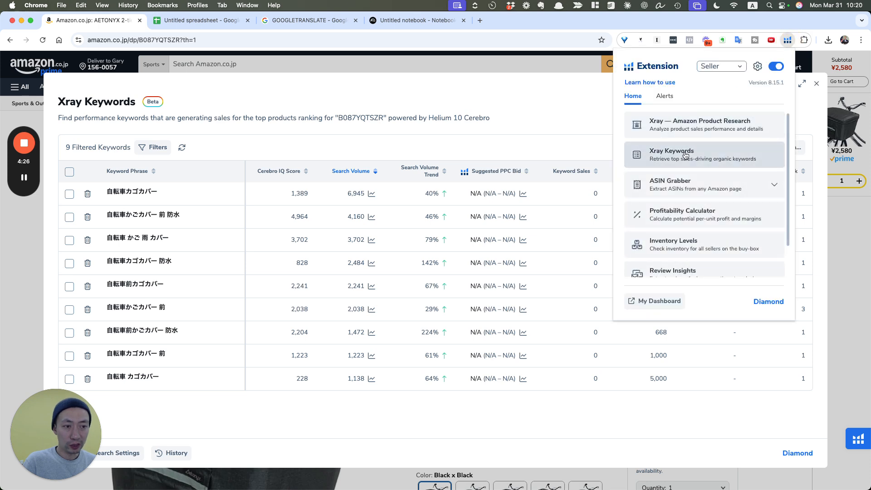
left_click(510, 88)
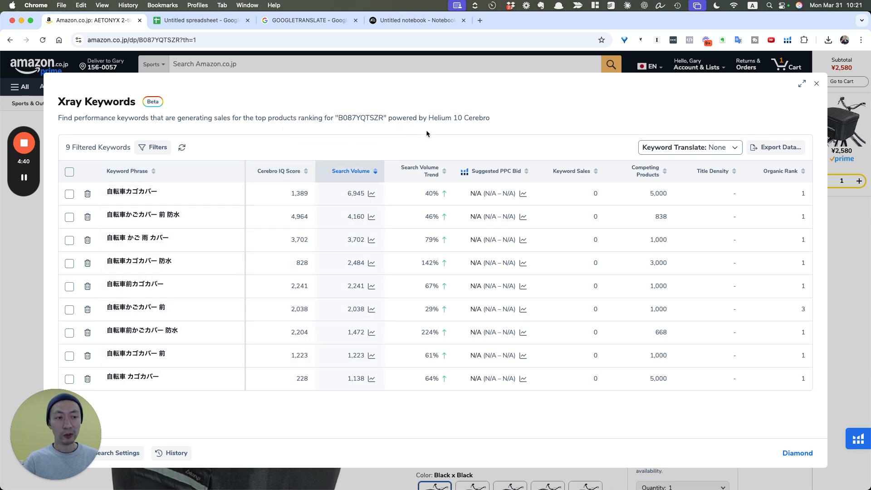
left_click(680, 149)
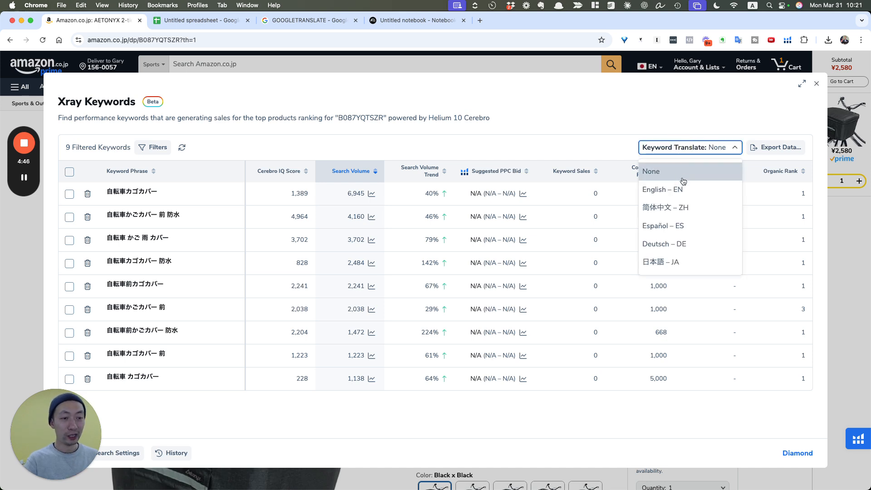
left_click(683, 193)
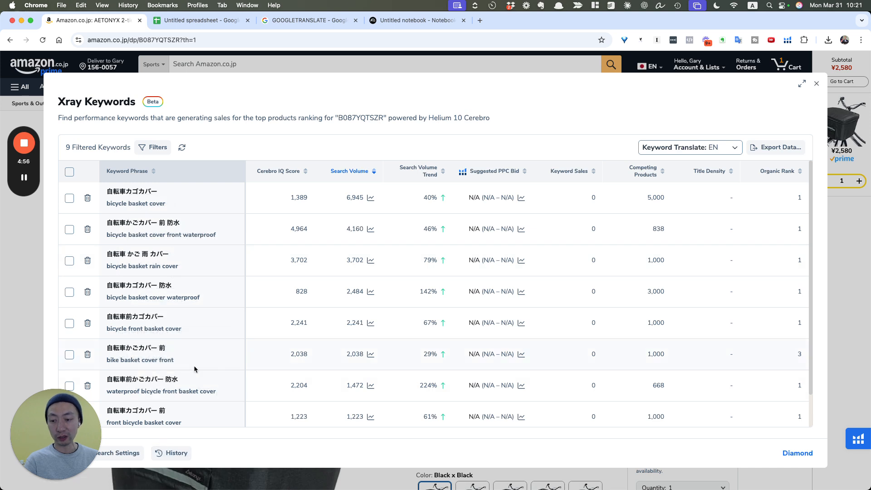
- Review the translated keyword phrases and compare their search volumes
scroll(201, 366, "down", 1)
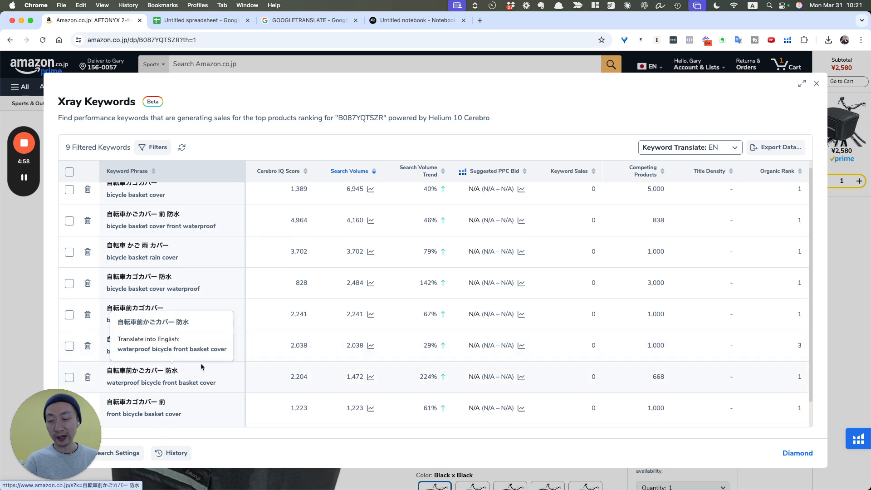
scroll(202, 366, "up", 1)
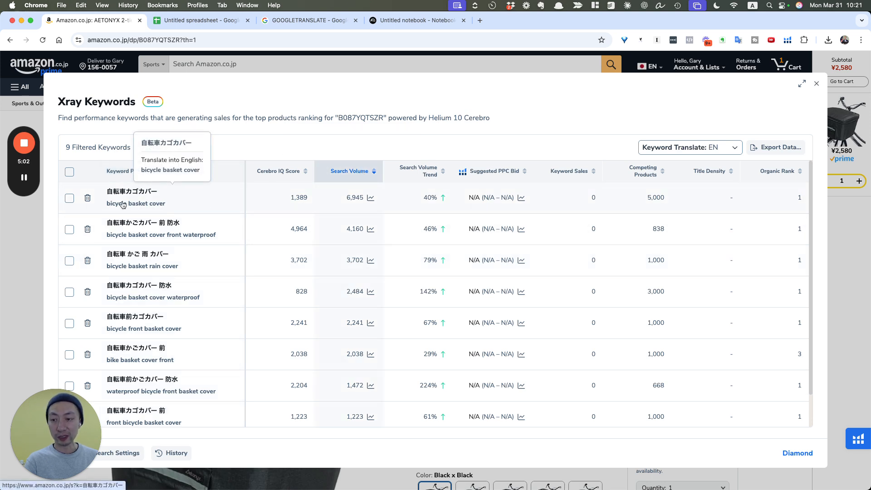
mouse_move(146, 220)
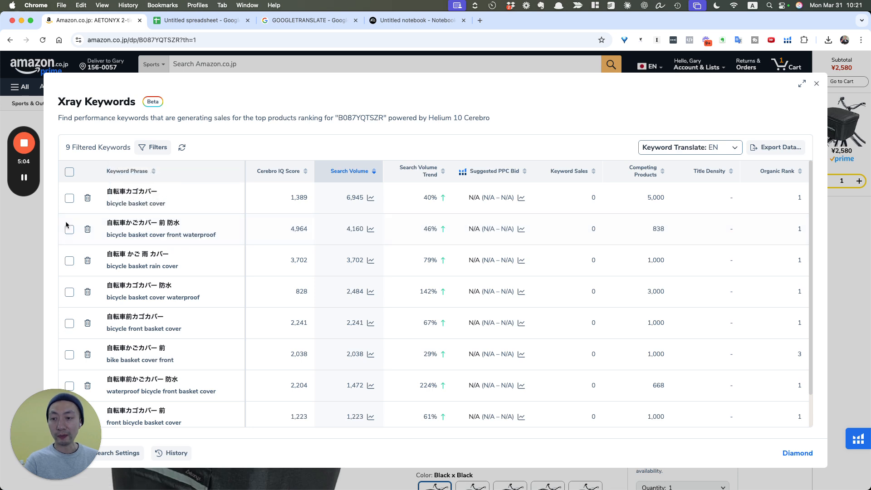
mouse_move(159, 196)
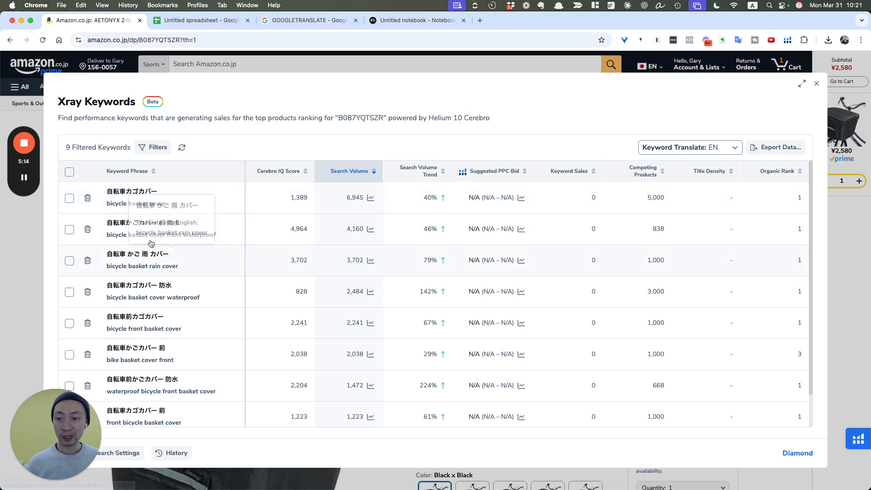
mouse_move(169, 244)
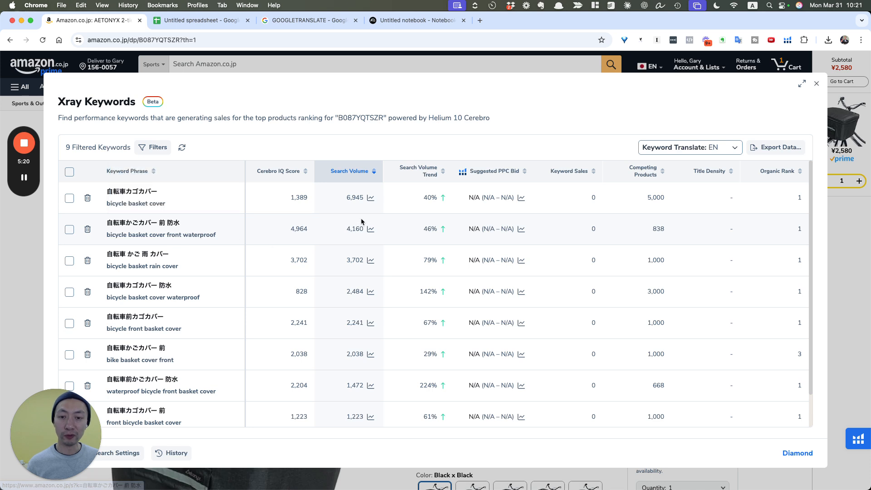
mouse_move(151, 273)
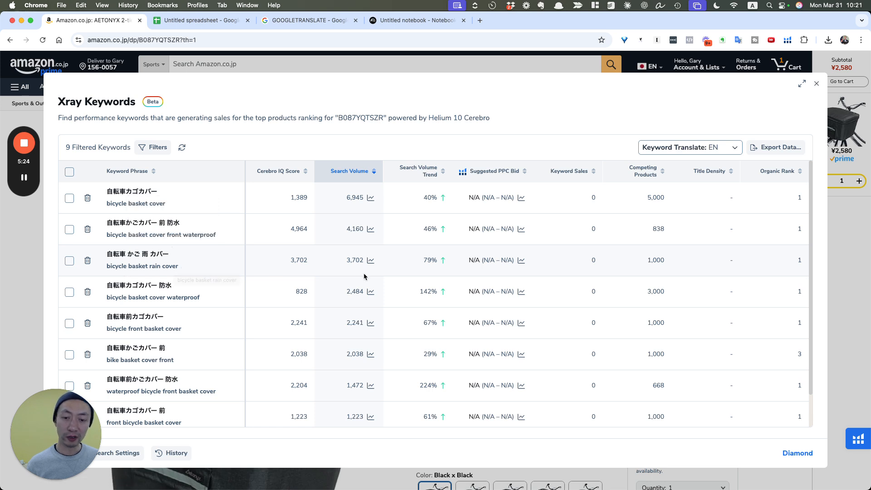
scroll(214, 332, "down", 2)
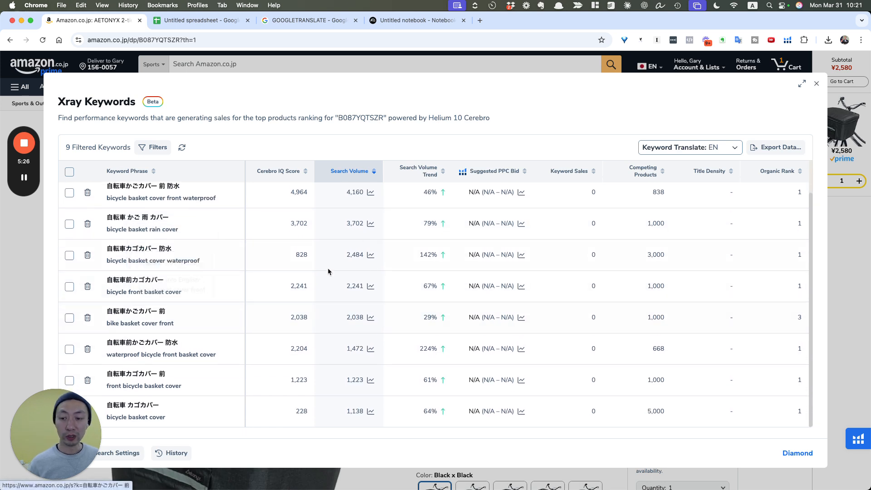
scroll(253, 312, "up", 2)
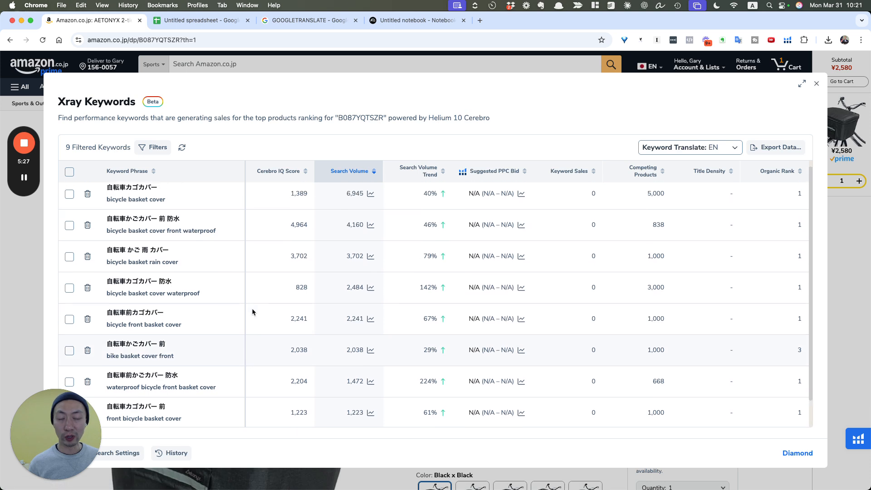
- Export the keyword data as a CSV file and switch to the keyword spreadsheet in Google Sheets
left_click(776, 147)
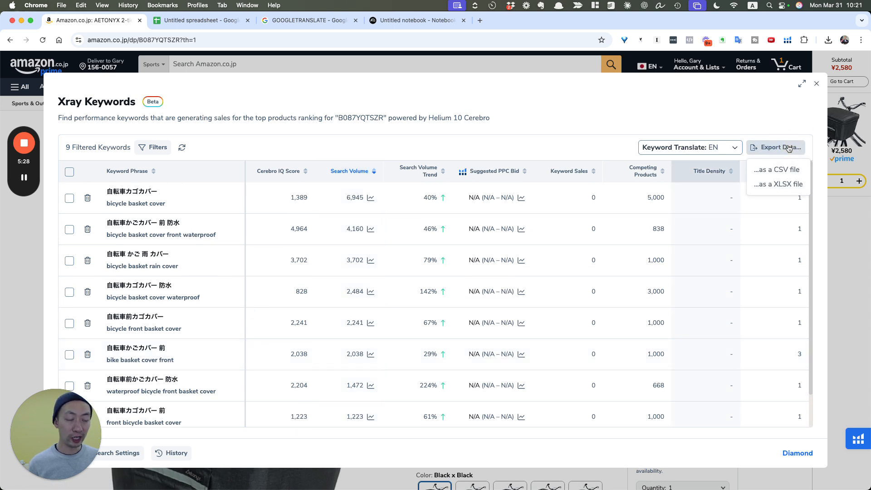
left_click(776, 175)
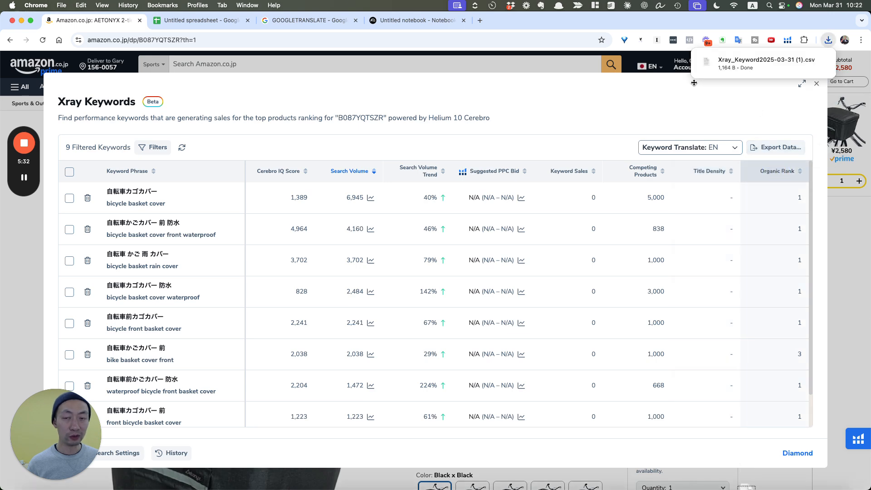
left_click(208, 20)
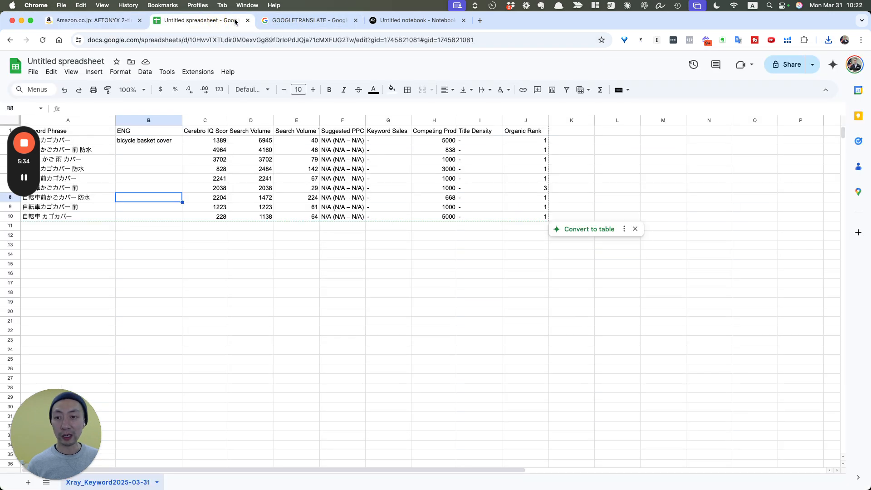
left_click(295, 21)
left_click(204, 21)
- Inspect the keyword phrase column and the GOOGLETRANSLATE formula in cell B2 that translates the first phrase into English
left_click(134, 121)
left_click(94, 121)
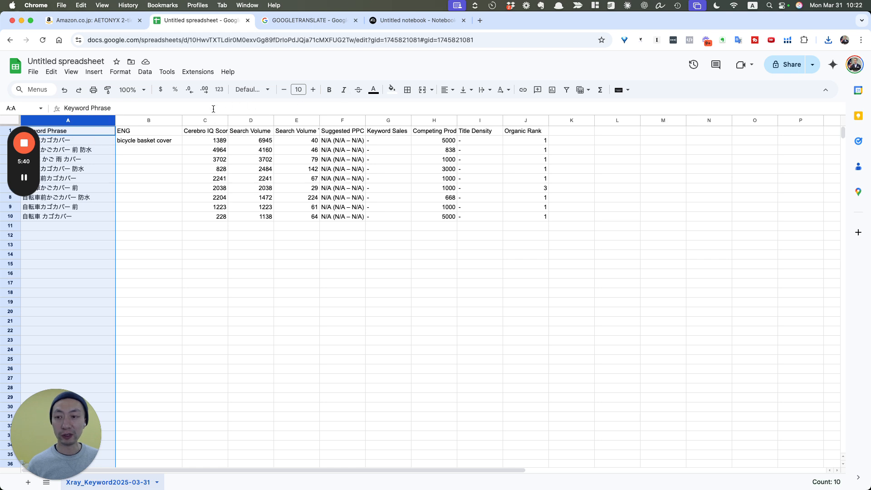
left_click(139, 142)
left_click(87, 108)
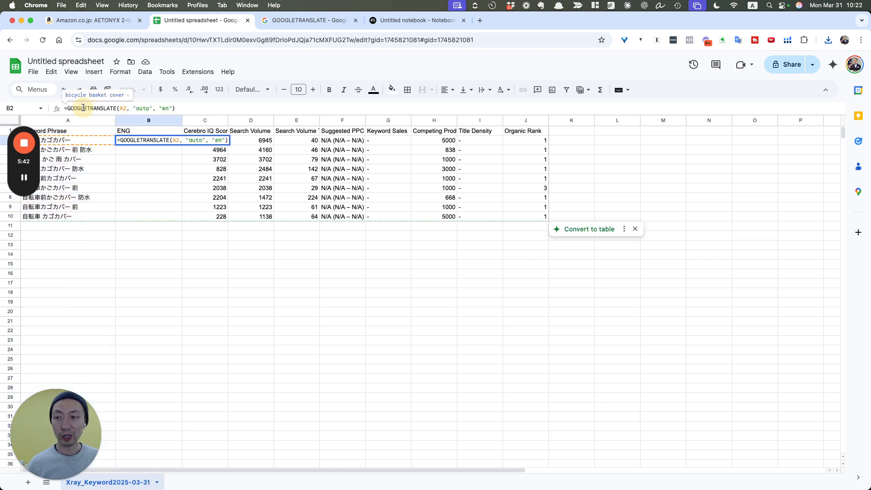
triple_click(83, 108)
left_click(191, 188)
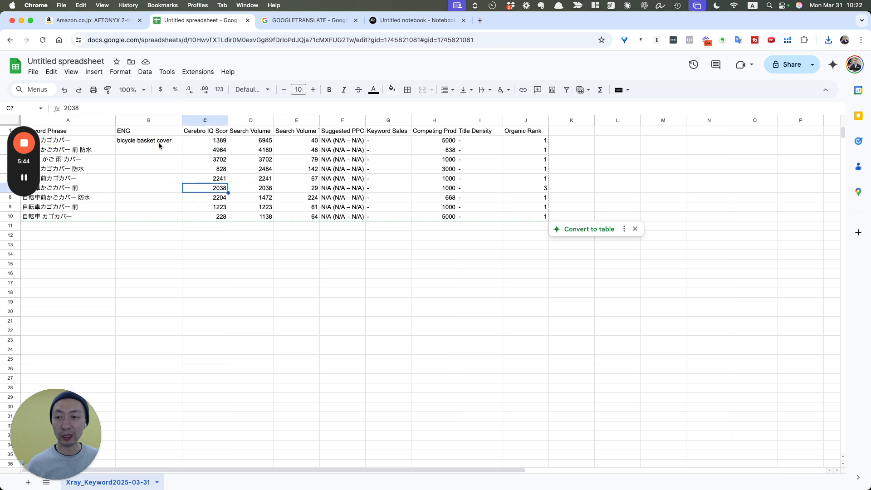
left_click(159, 144)
left_click(156, 160)
left_click(150, 142)
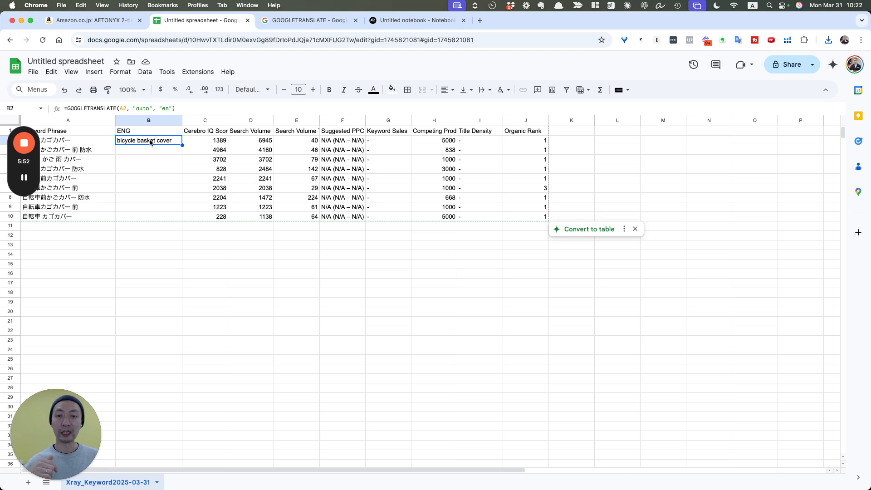
- Return to the Amazon listing, close Xray Keywords and expand the full details of the Helium 10 product summary
left_click(98, 24)
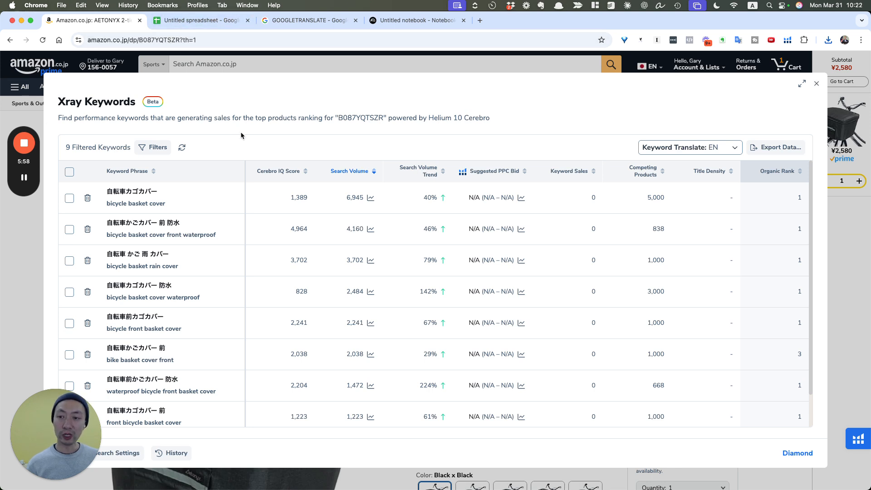
left_click(815, 85)
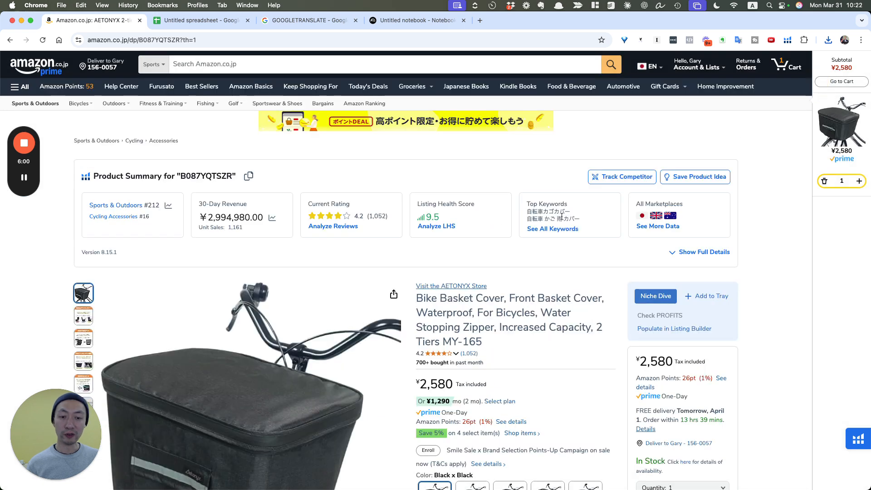
scroll(562, 217, "down", 3)
left_click(674, 163)
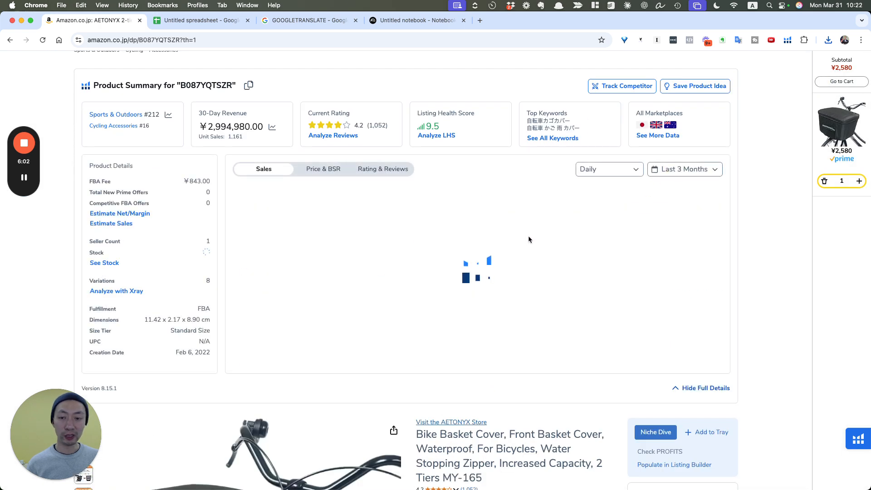
scroll(369, 176, "up", 3)
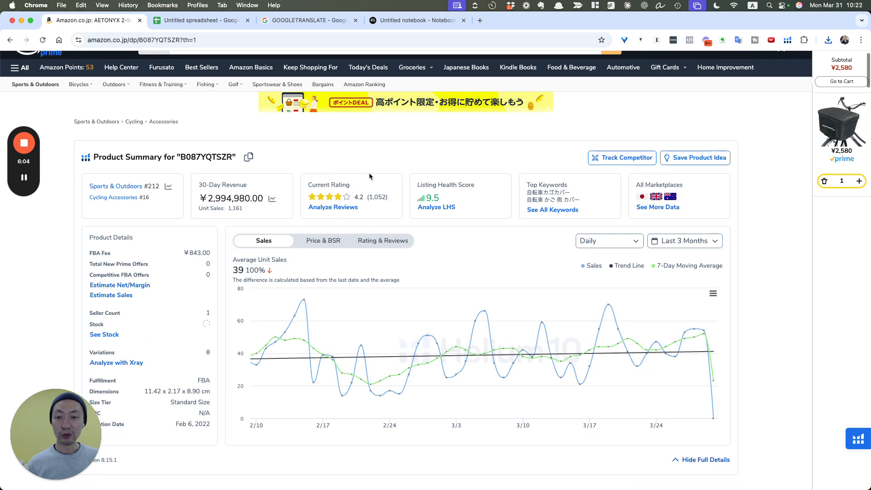
- Examine the daily sales chart in the Helium 10 product summary alongside the listing's price and color variations
scroll(369, 172, "down", 3)
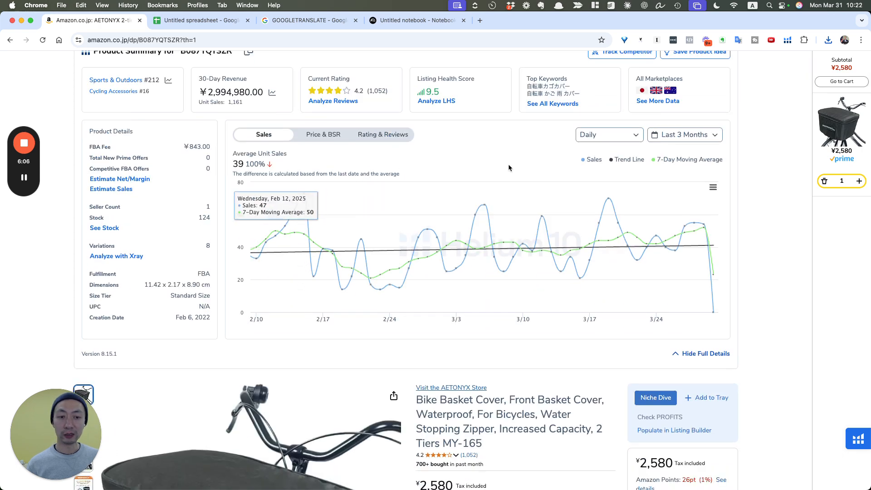
scroll(510, 223, "up", 2)
scroll(510, 223, "down", 10)
scroll(551, 174, "up", 3)
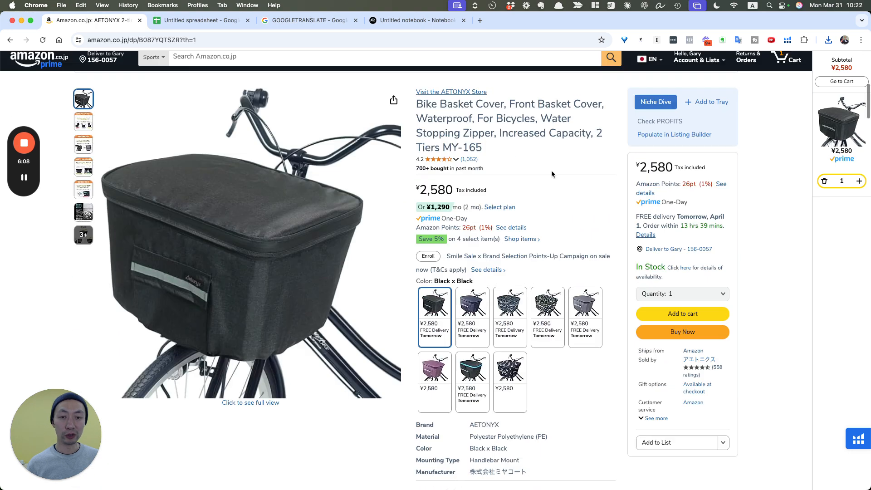
scroll(551, 172, "up", 8)
scroll(280, 291, "down", 2)
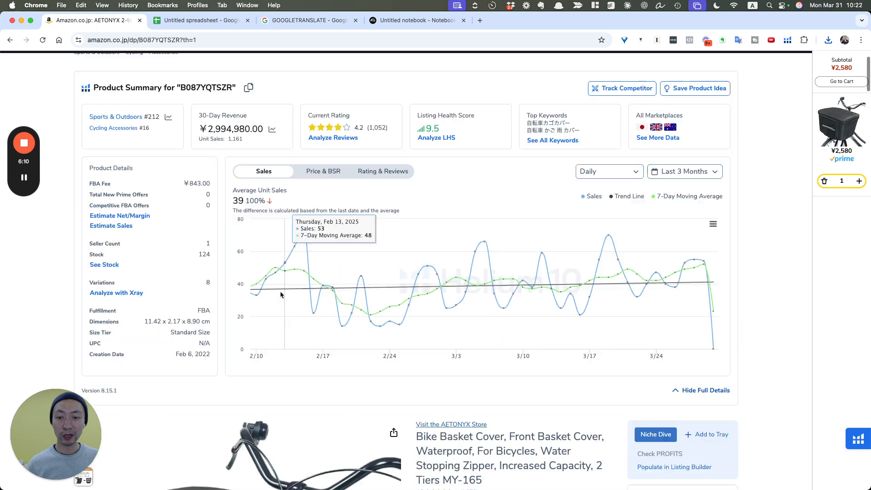
scroll(281, 294, "down", 1)
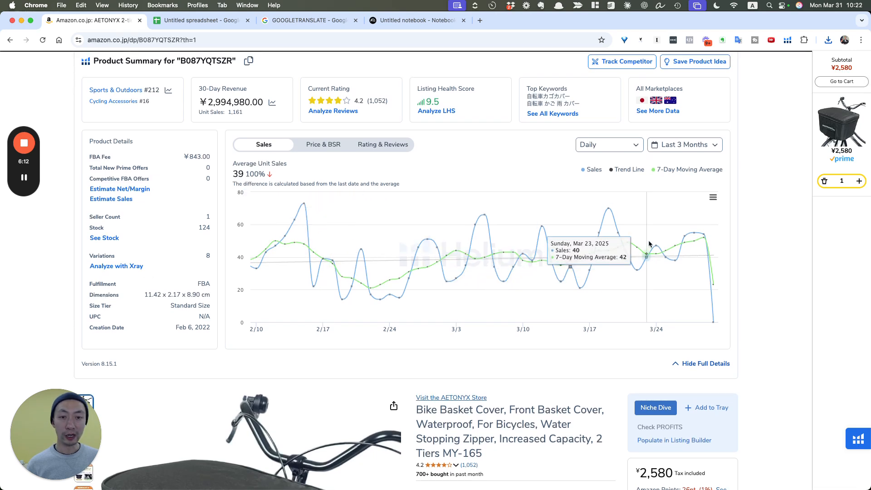
scroll(649, 244, "up", 2)
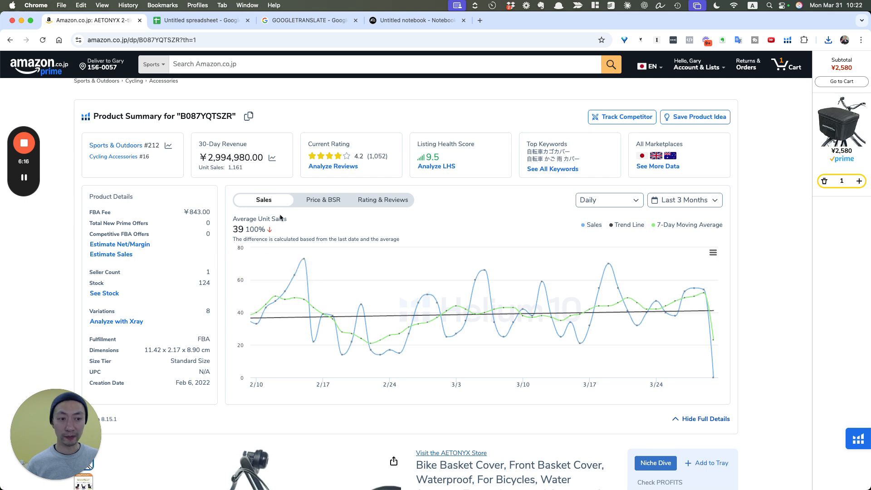
- Switch the product summary chart to the rating and review history and inspect it
left_click(26, 179)
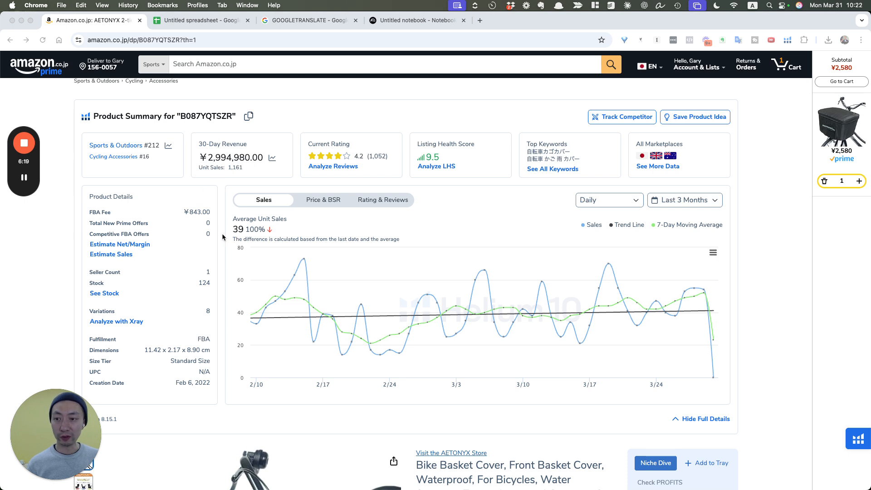
left_click(377, 200)
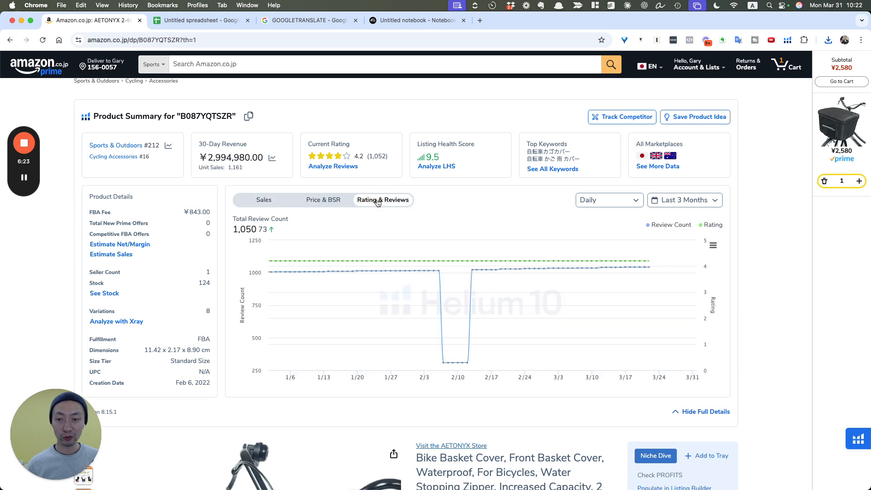
scroll(602, 271, "down", 1)
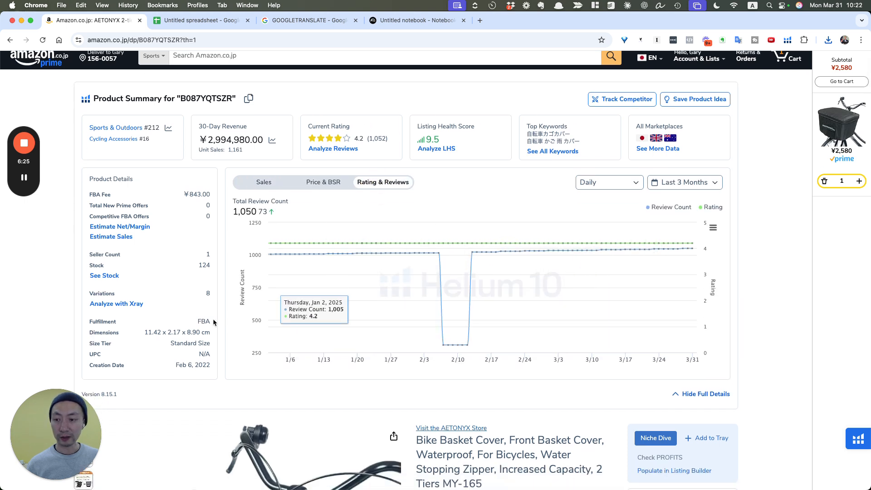
scroll(341, 308, "up", 4)
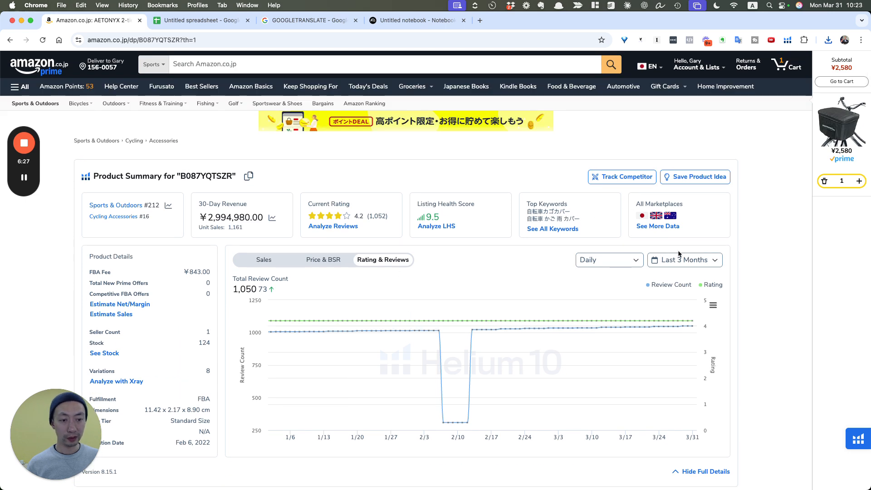
- Open Review Insights for the basket cover and check the available review sort orders
left_click(333, 226)
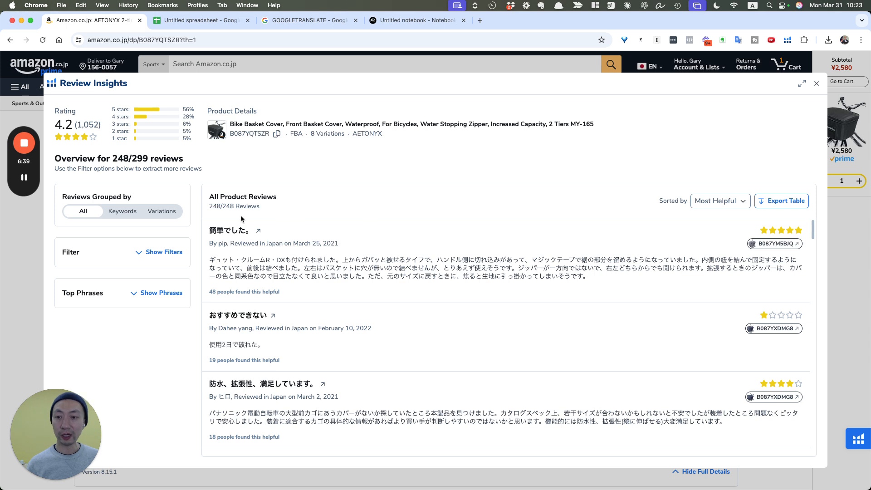
left_click(712, 200)
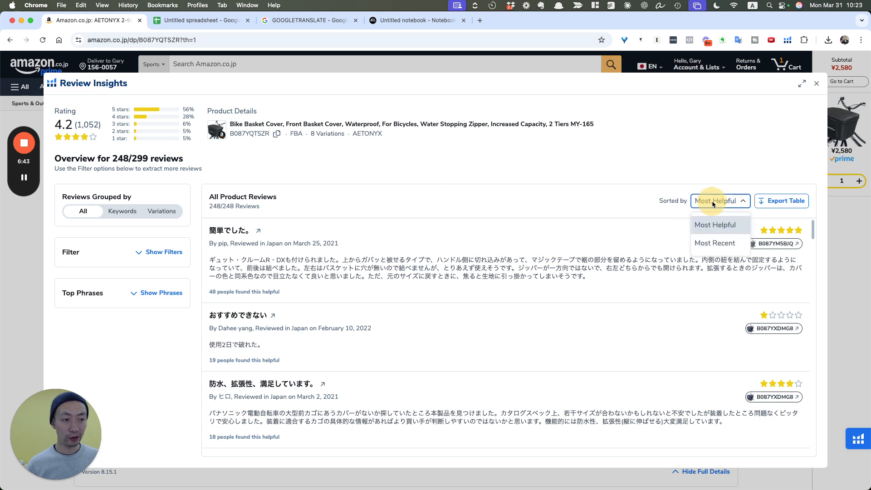
left_click(398, 204)
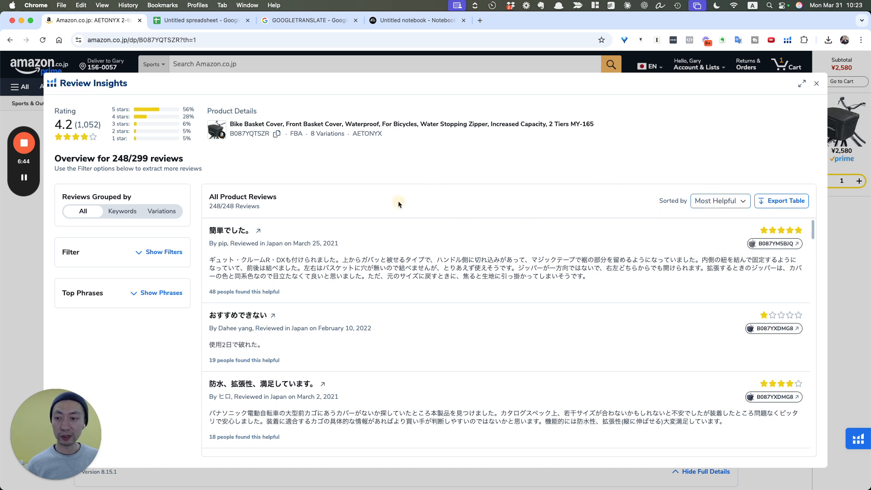
- View the reviews grouped by keywords and by variations, and return to the ungrouped list of all reviews
left_click(123, 213)
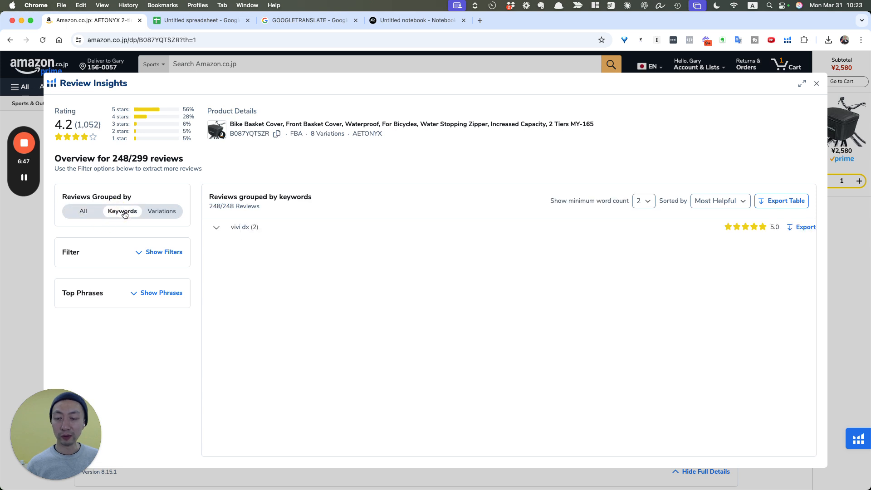
left_click(165, 214)
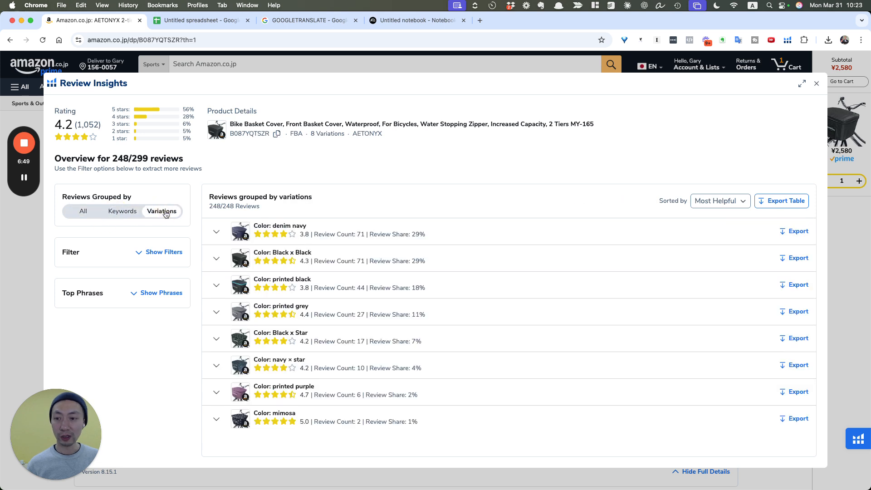
left_click(117, 219)
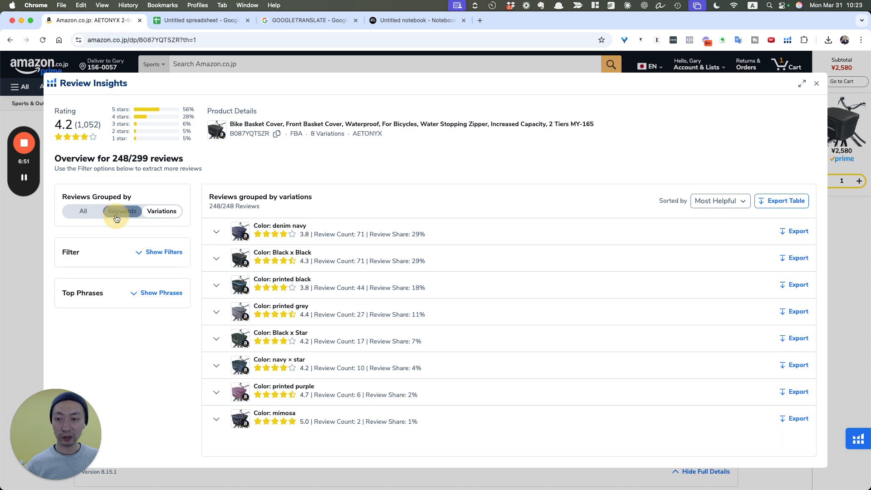
left_click(80, 213)
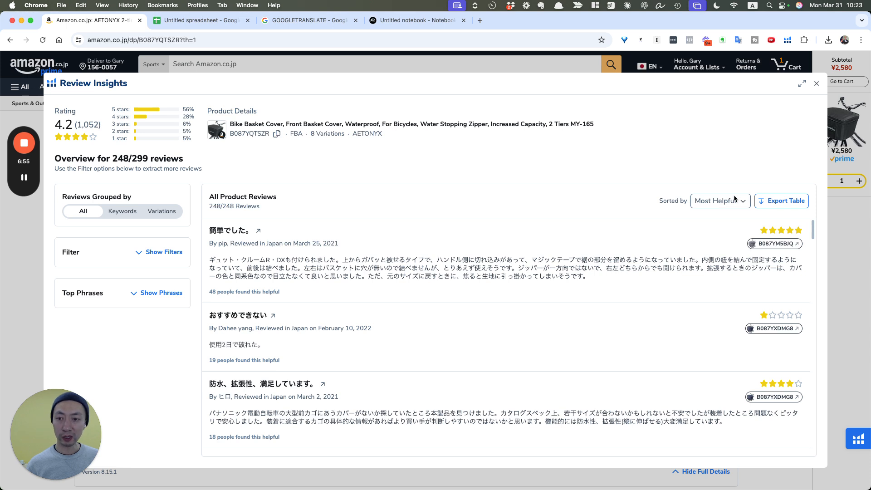
- Export all product reviews as a CSV file and check the keyword spreadsheet in Google Sheets before returning to Review Insights
left_click(772, 202)
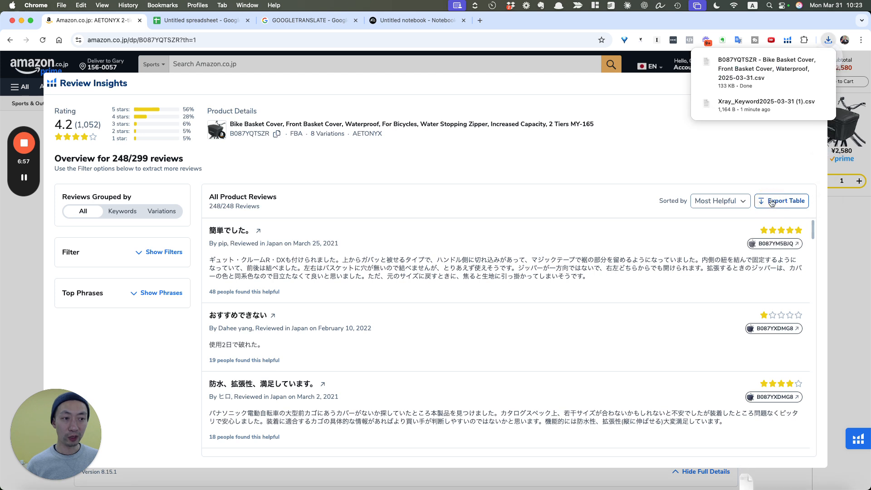
left_click(174, 26)
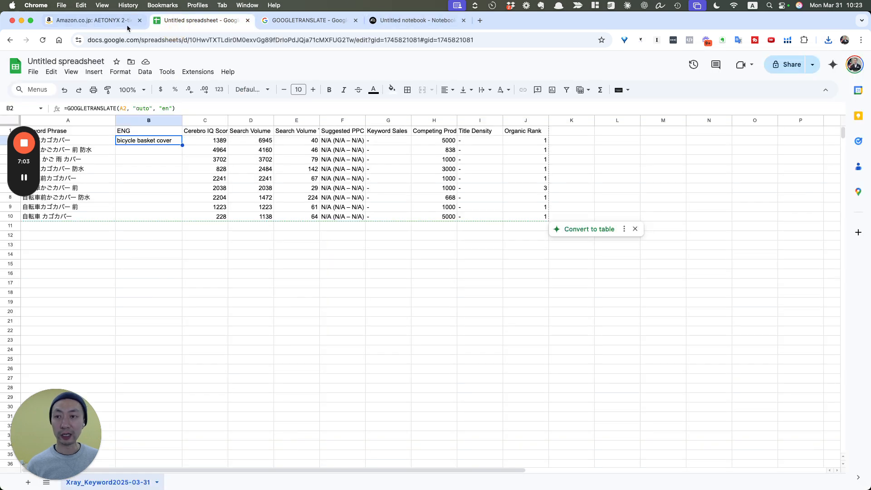
left_click(91, 21)
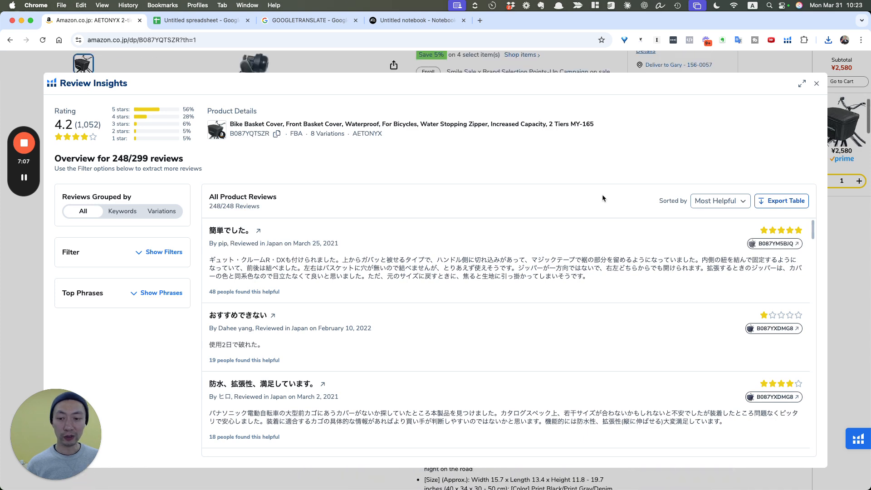
scroll(511, 205, "up", 4)
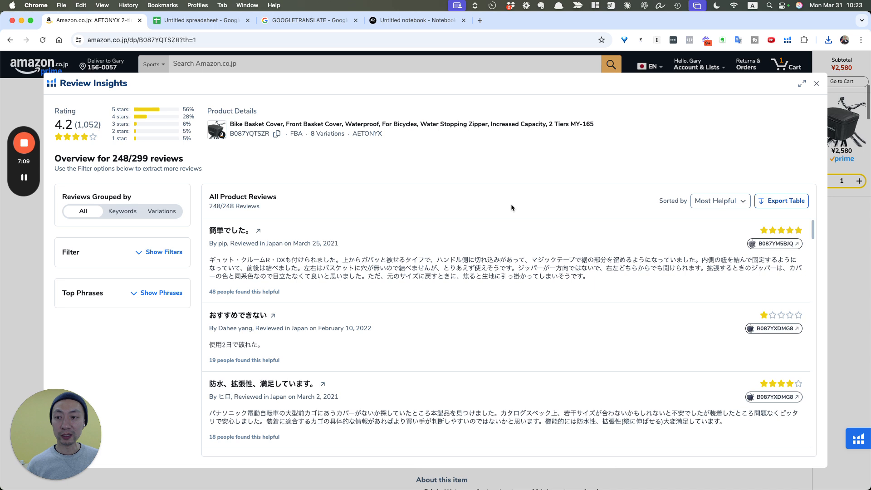
scroll(511, 204, "up", 2)
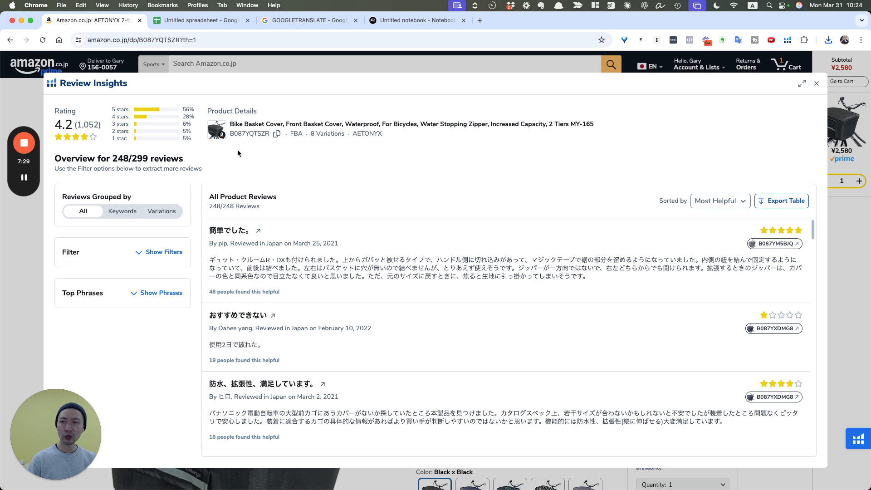
- Close Review Insights and go back to the "bike basket cover" search results
left_click(817, 85)
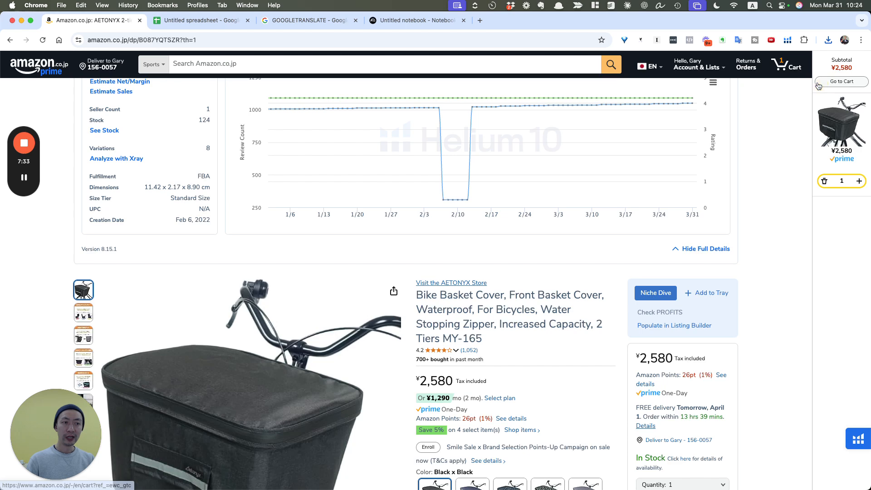
scroll(273, 153, "up", 1)
scroll(272, 153, "up", 5)
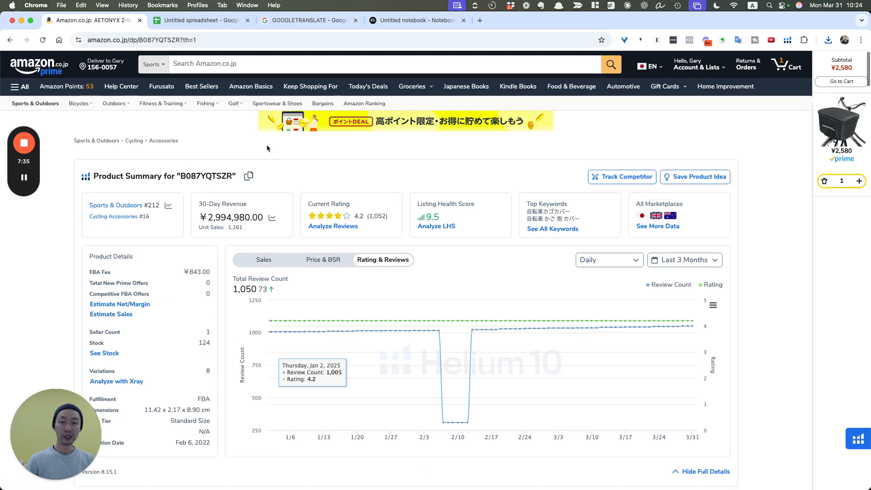
left_click(10, 40)
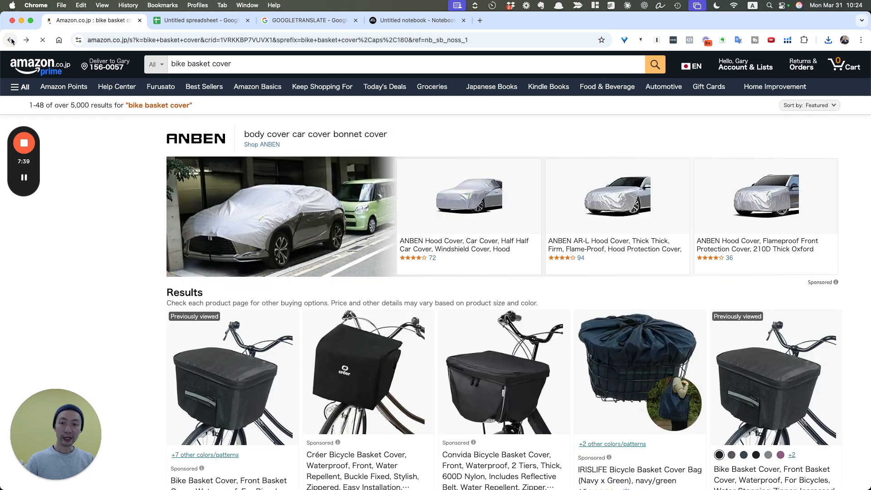
- Open the Kawadomi Seisakusho KW-256FR navy checker basket cover in a new tab and review its listing details and product summary
scroll(547, 264, "down", 2)
scroll(547, 264, "down", 15)
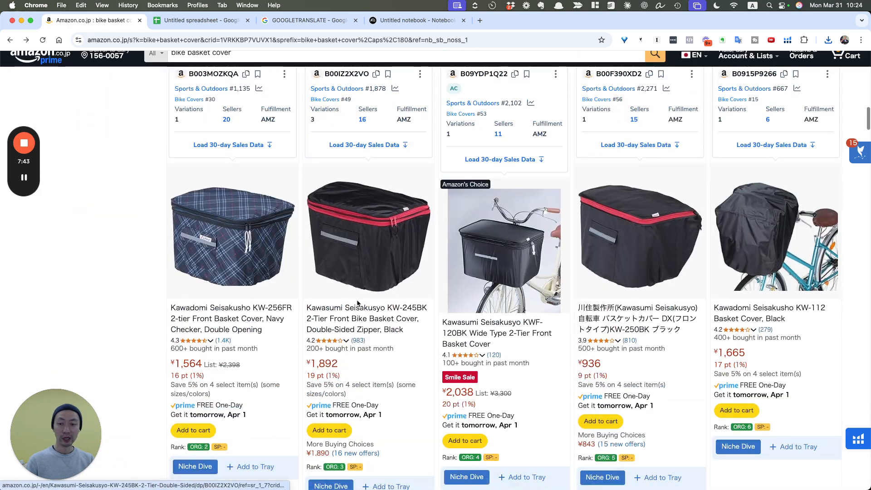
left_click(227, 323)
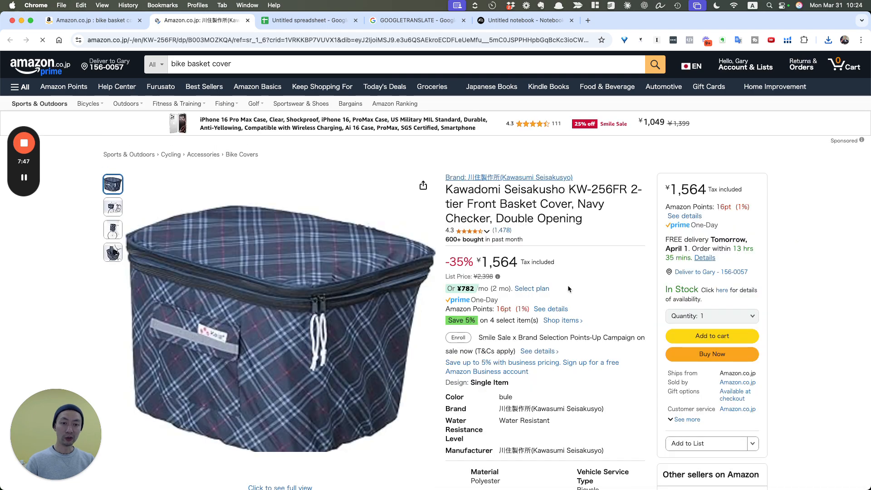
scroll(568, 285, "down", 5)
scroll(568, 285, "down", 5)
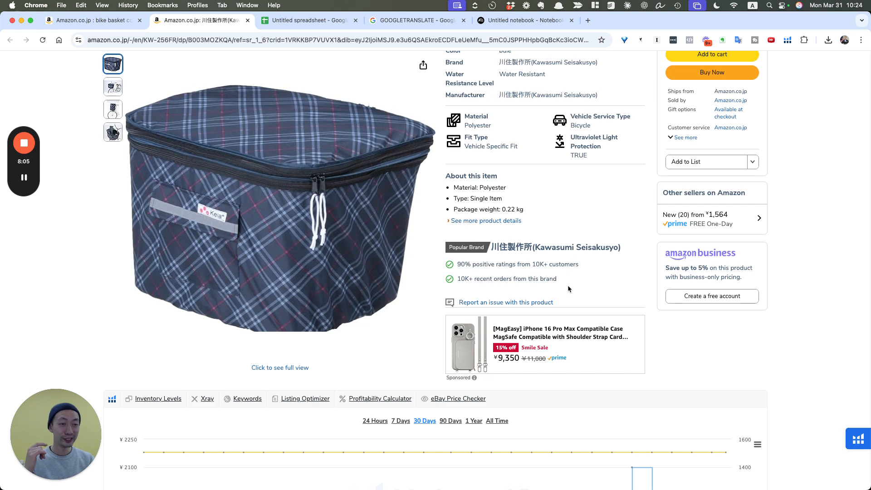
scroll(568, 287, "up", 6)
scroll(568, 285, "up", 5)
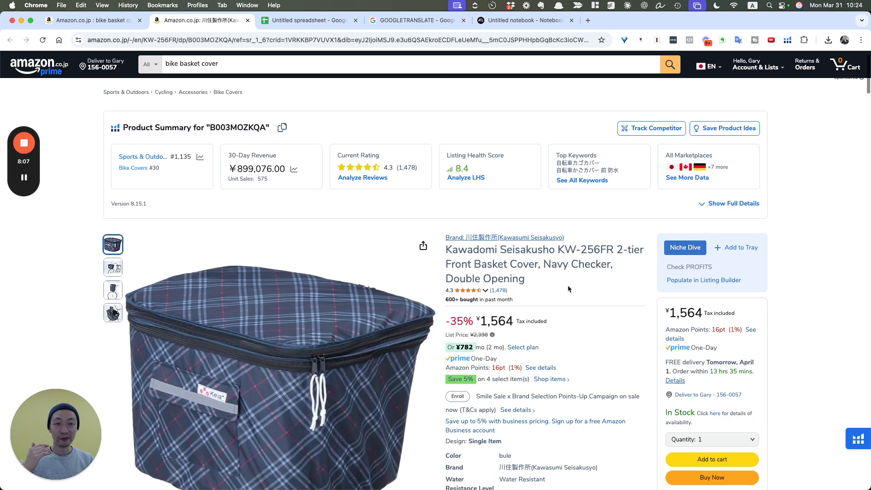